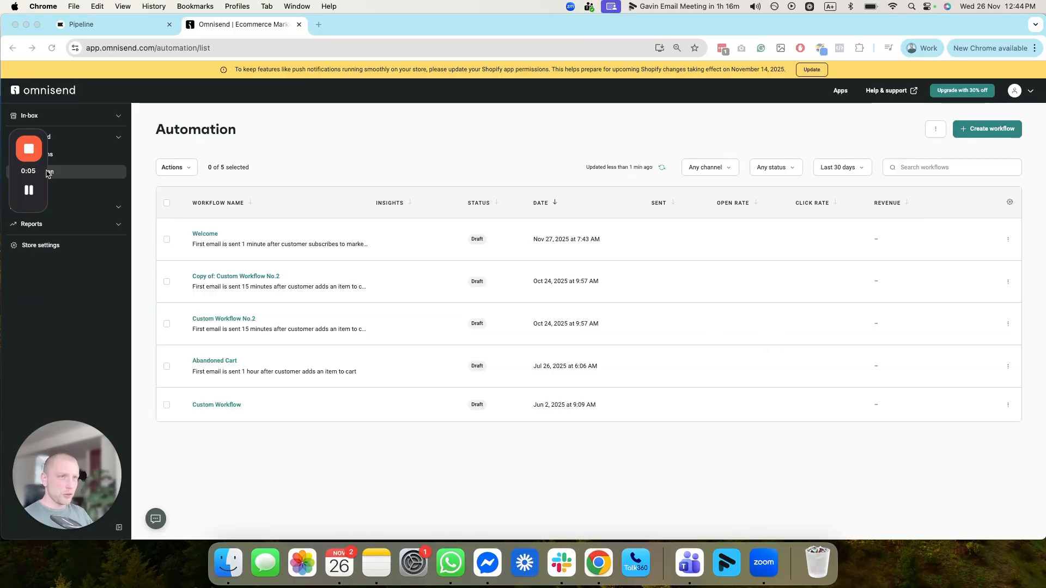
Step: Start a new automation workflow from scratch instead of using one of the pre-built workflows
left_click_drag(47, 173, 351, 121)
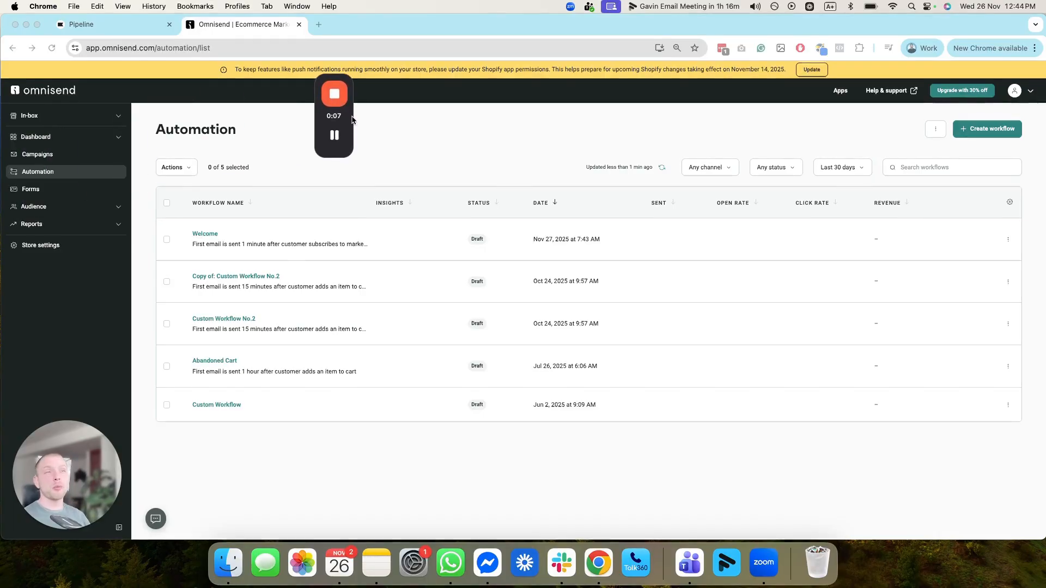
left_click(87, 172)
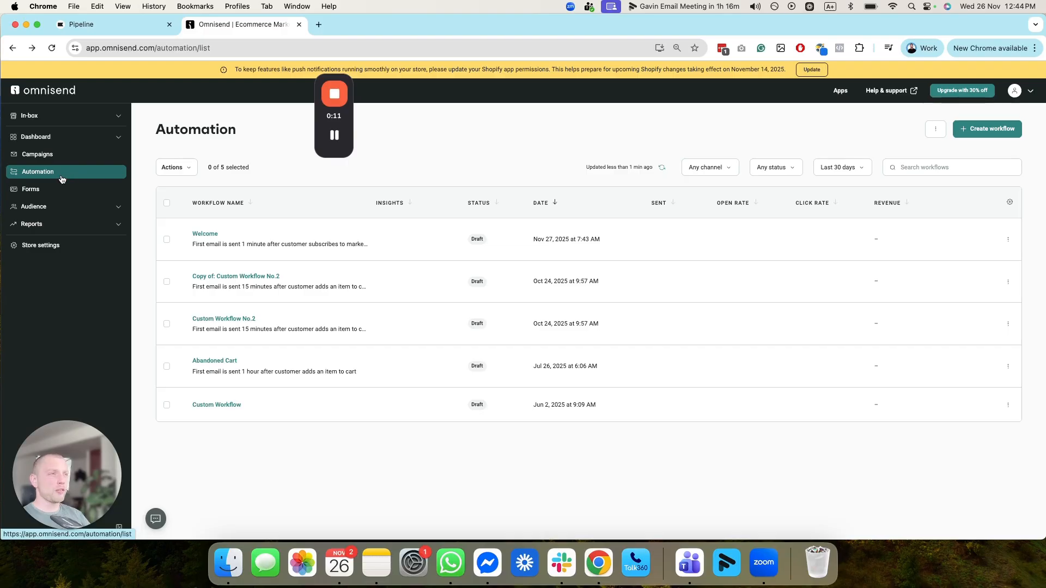
left_click(991, 130)
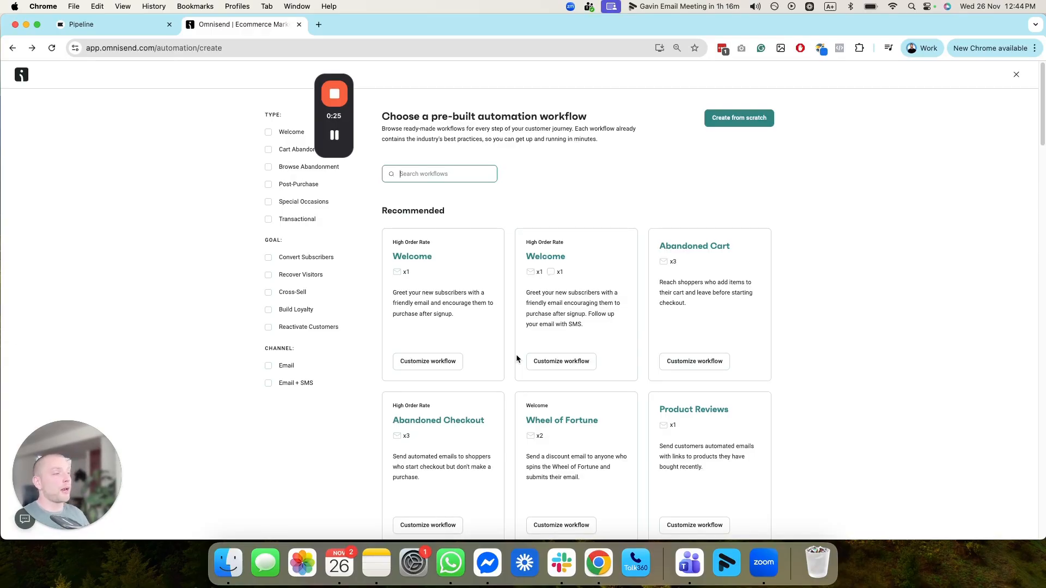
scroll(539, 348, "down", 5)
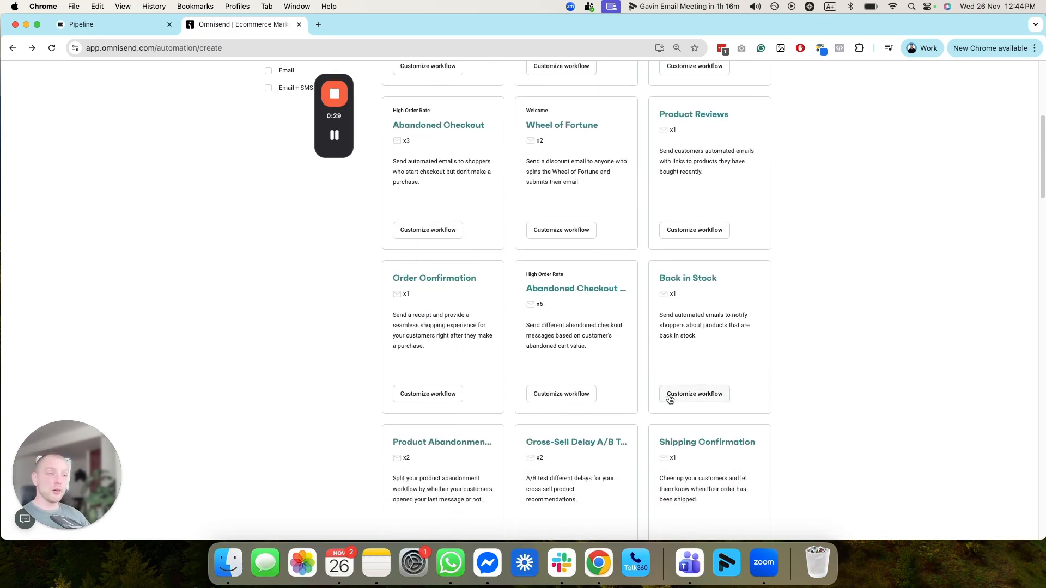
scroll(636, 405, "up", 2)
scroll(636, 403, "up", 1)
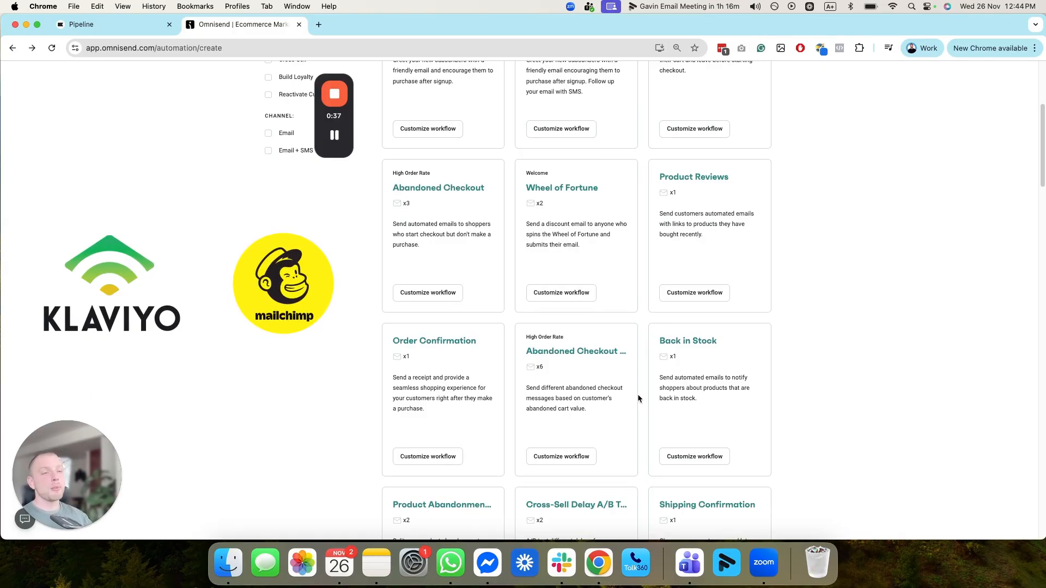
scroll(611, 305, "up", 10)
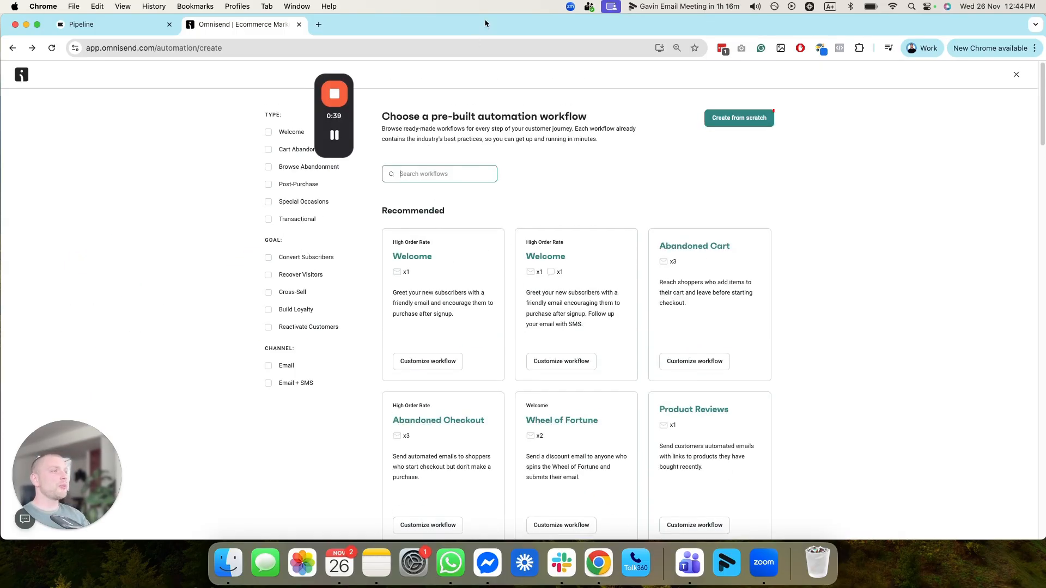
left_click(729, 119)
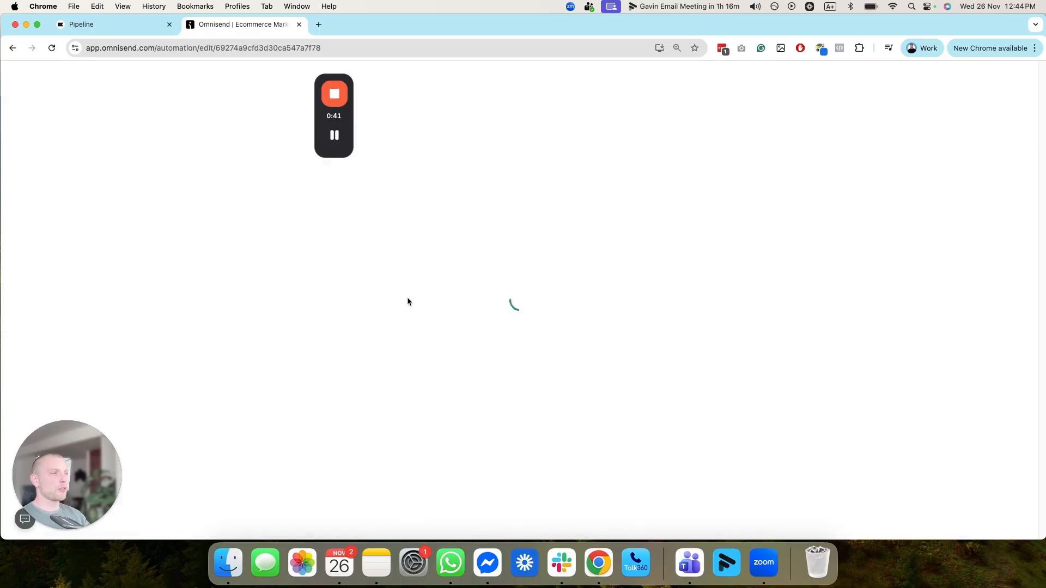
Step: Set the workflow trigger event to Subscribed to Marketing
left_click_drag(349, 115, 996, 66)
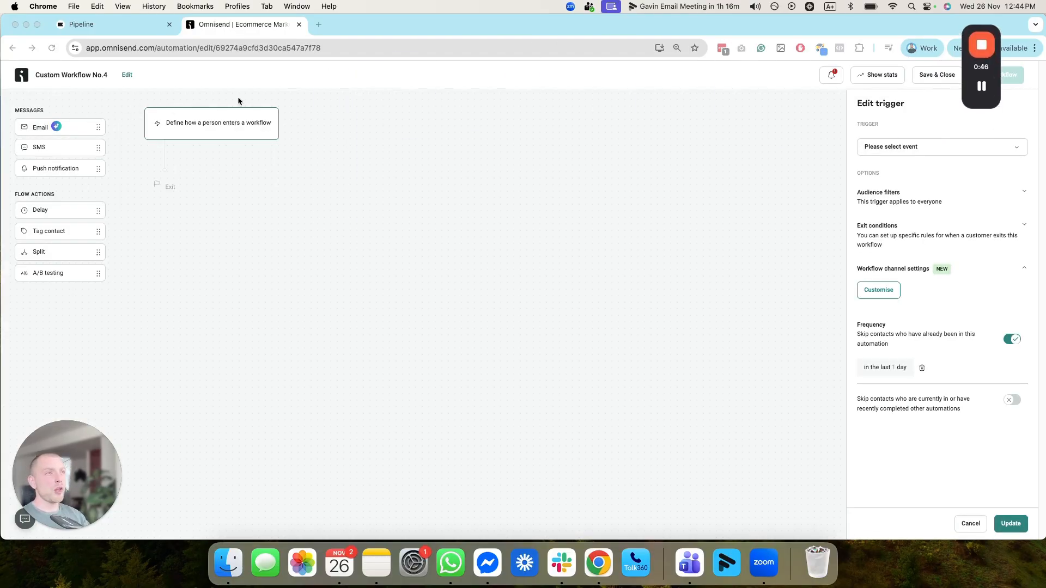
left_click(919, 144)
left_click(918, 145)
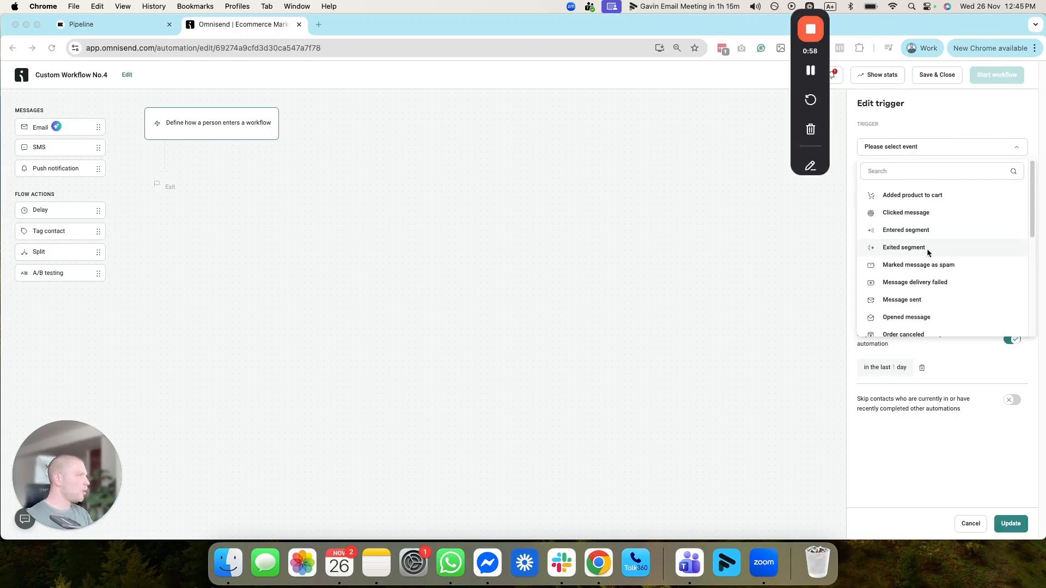
scroll(919, 235, "down", 1)
scroll(900, 168, "up", 1)
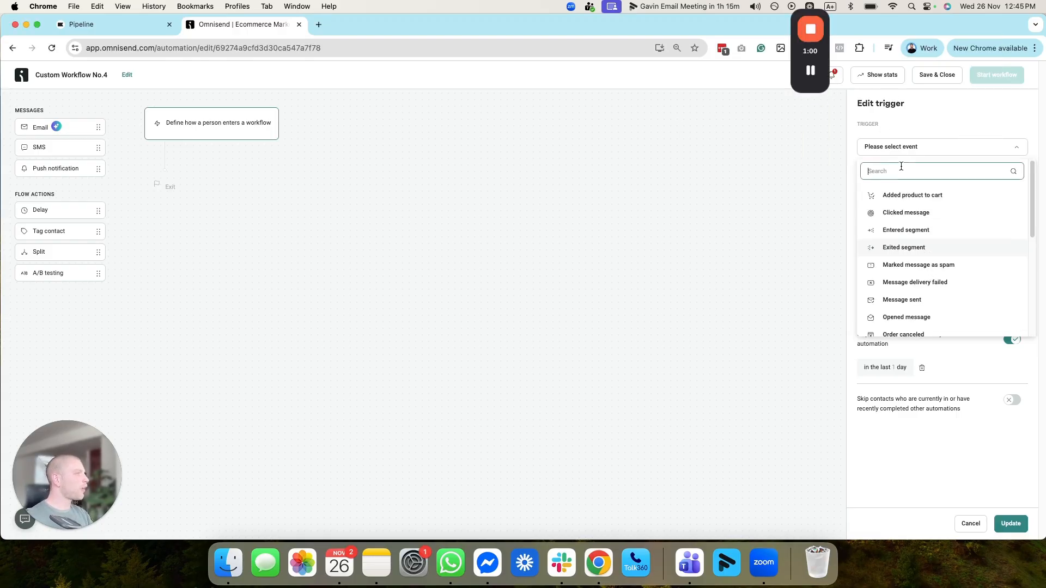
type("sub")
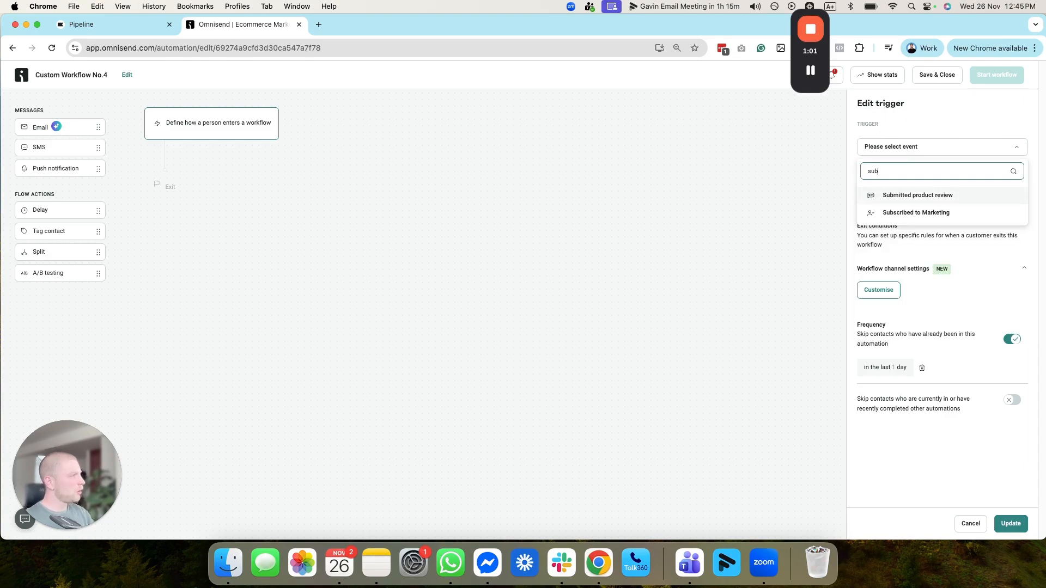
left_click(909, 211)
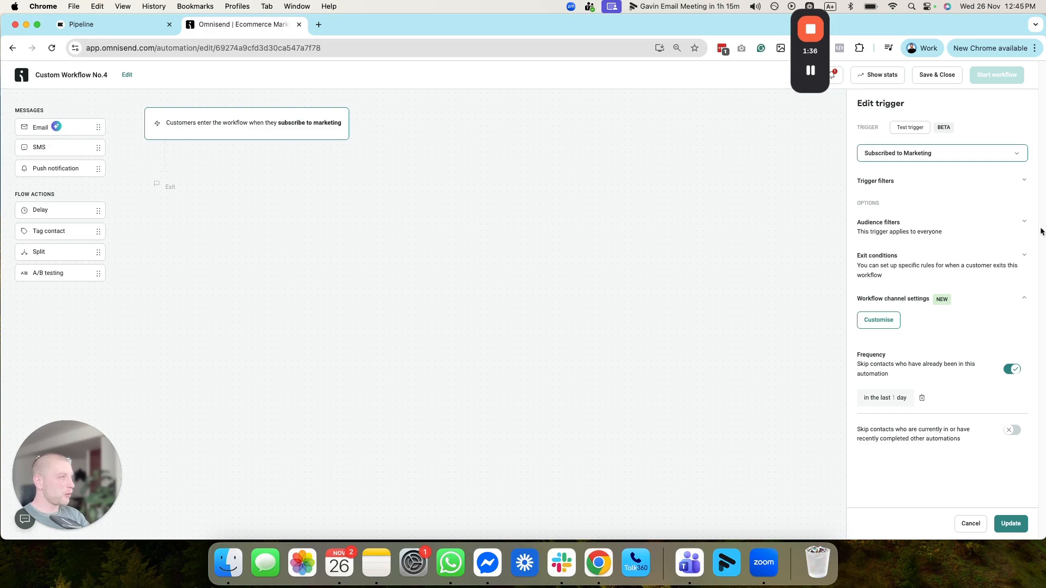
Step: Examine the filter options available for the Subscribed to Marketing trigger without adding a filter
left_click(925, 184)
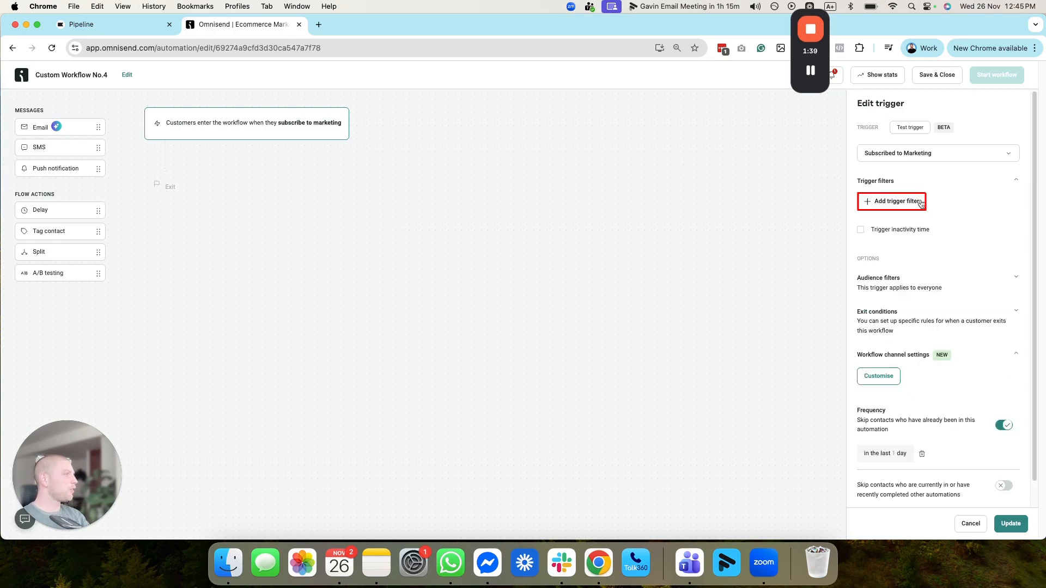
left_click(924, 203)
left_click(967, 211)
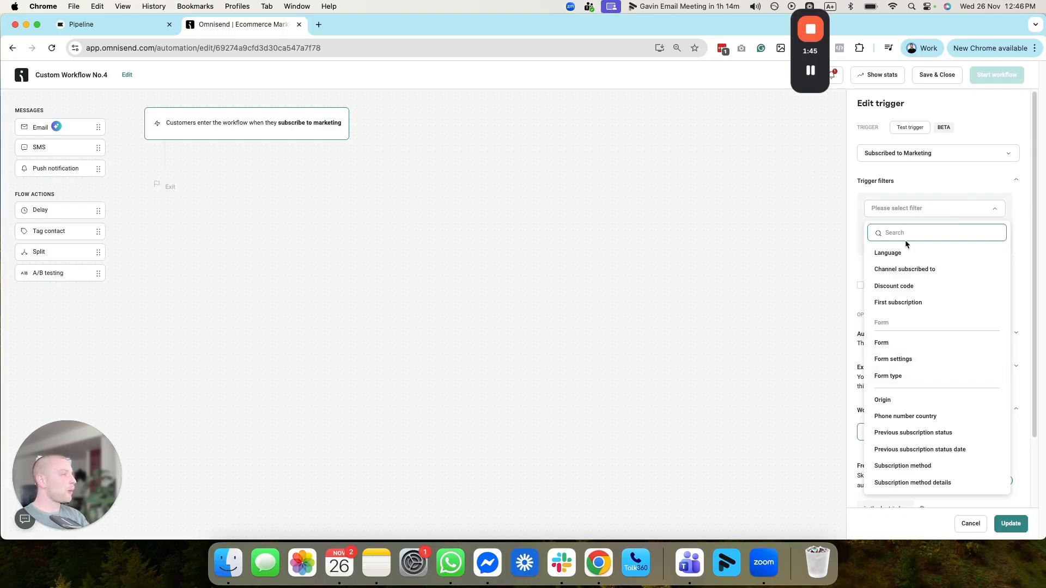
left_click(914, 183)
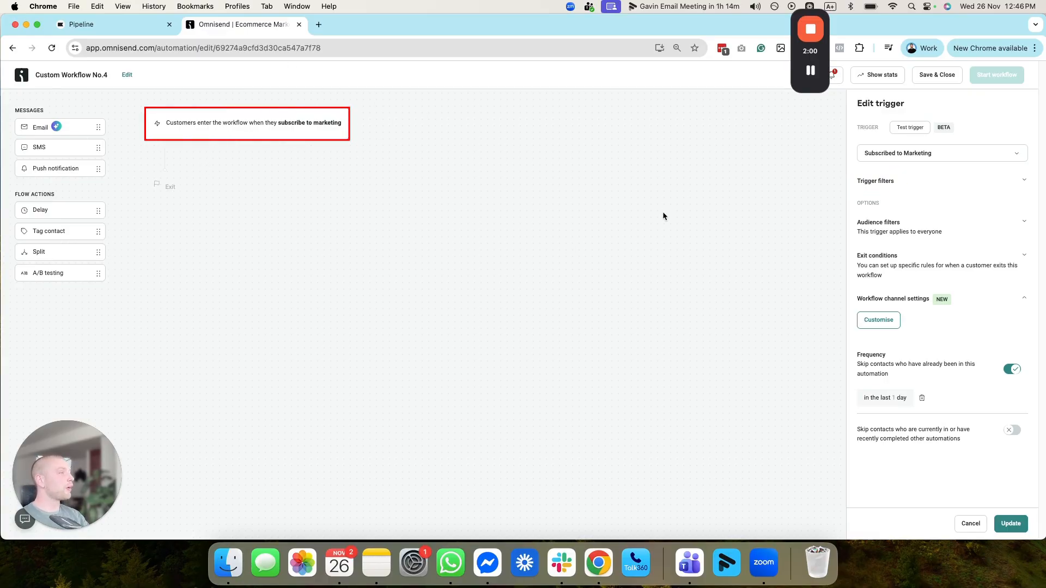
Step: Add an exit condition that removes customers from the workflow on the Placed order event
left_click(1025, 257)
left_click(918, 276)
left_click(920, 287)
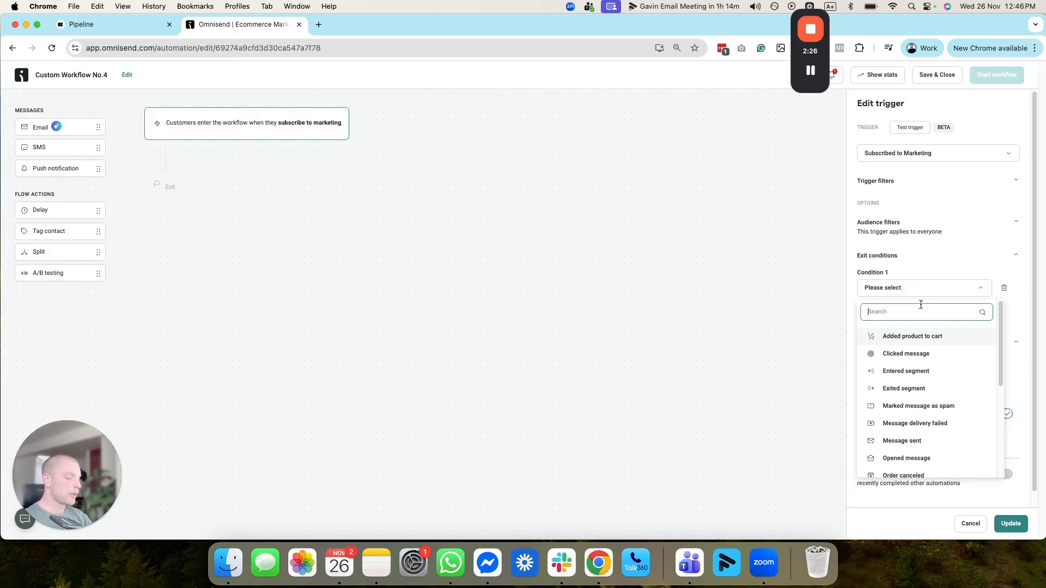
type("place")
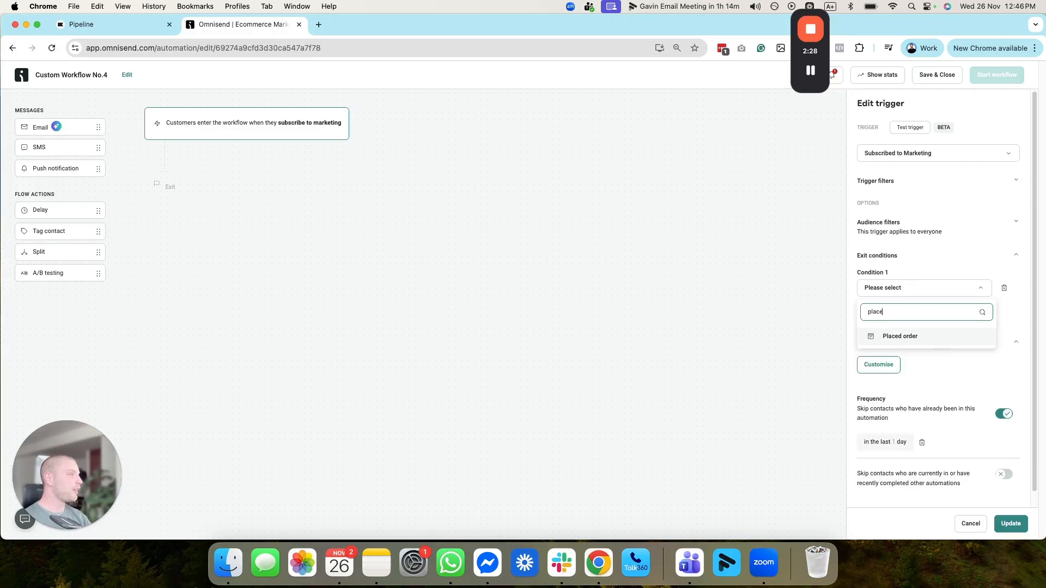
key("Return")
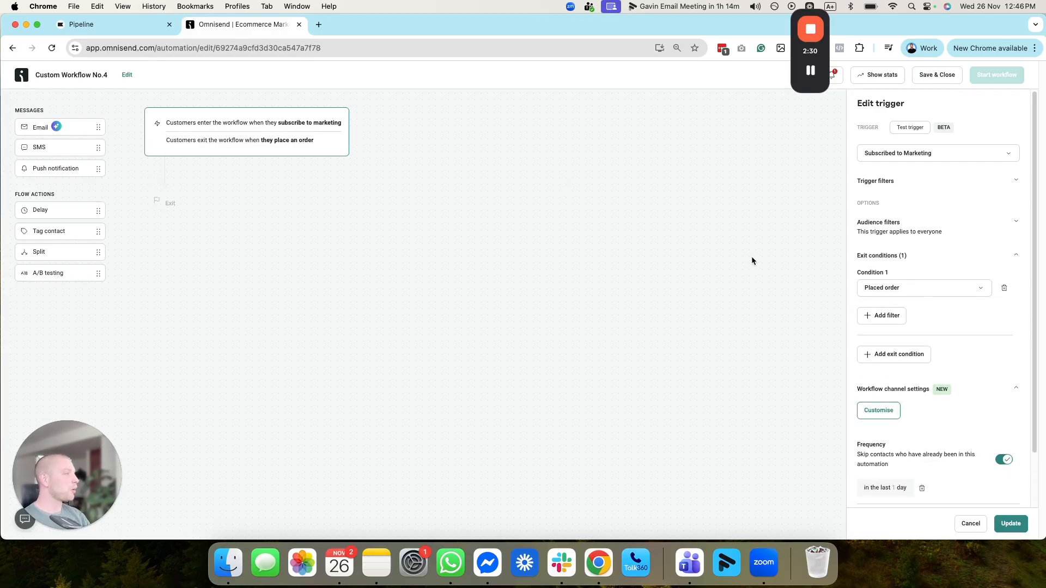
Step: Examine the filter options for the Placed order exit condition, then discard the empty filter
scroll(938, 423, "down", 2)
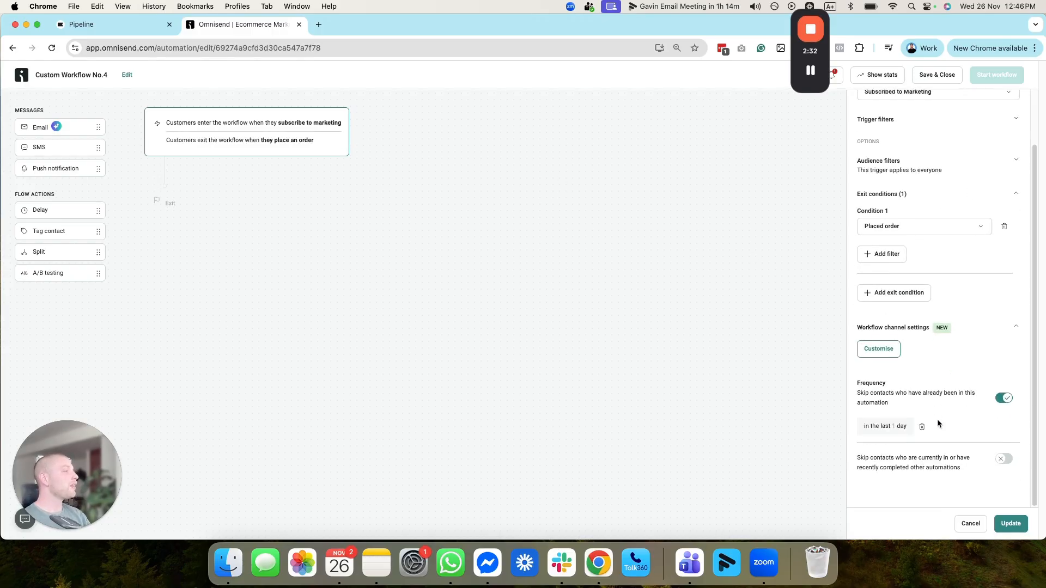
left_click(894, 256)
left_click(904, 269)
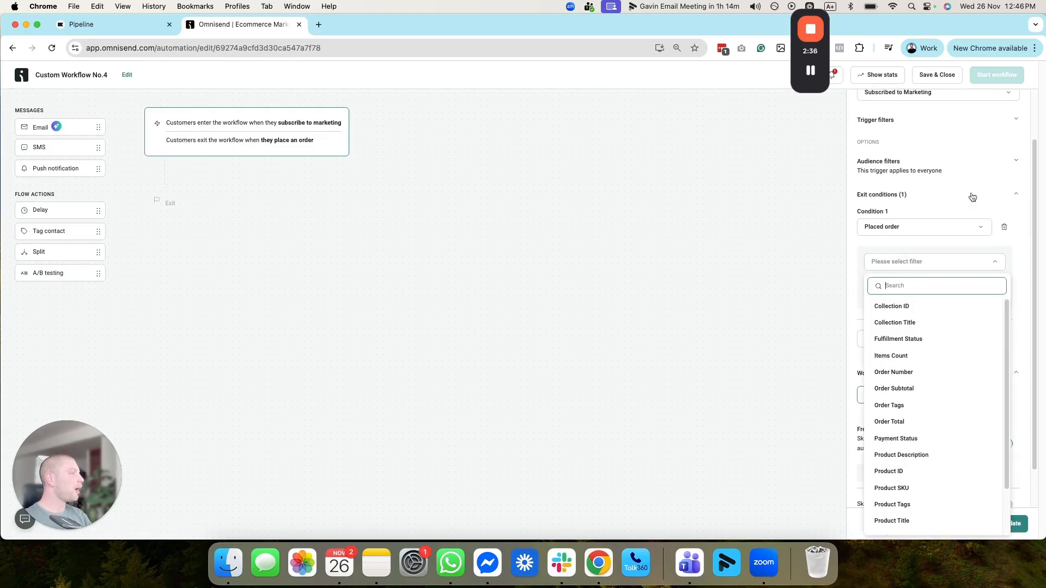
scroll(954, 335, "down", 2)
mouse_move(957, 295)
left_mouse_down()
mouse_move(957, 370)
mouse_move(864, 351)
mouse_move(956, 296)
left_mouse_up()
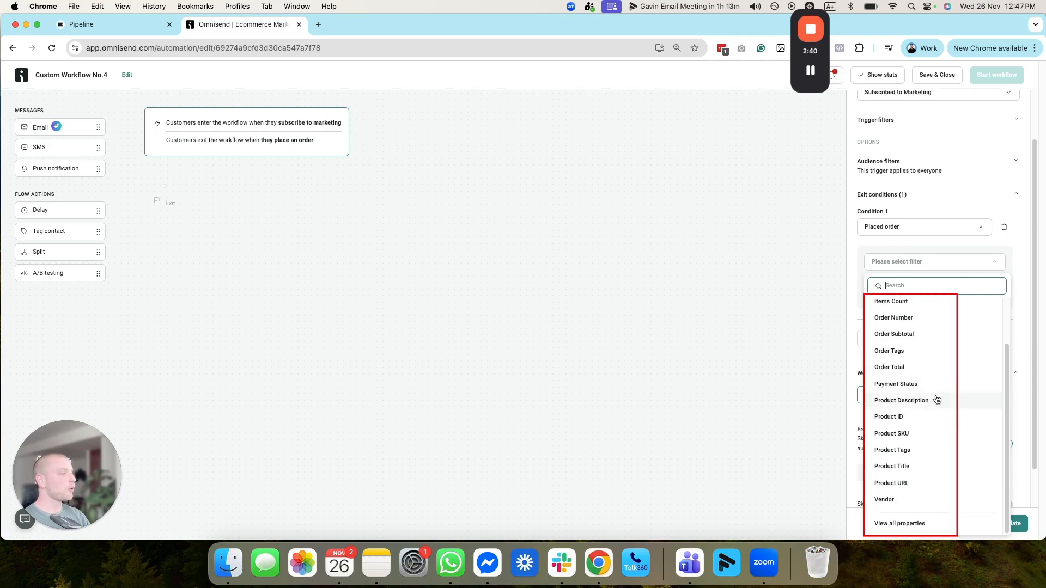
scroll(926, 397, "up", 1)
left_click(930, 261)
left_click(954, 295)
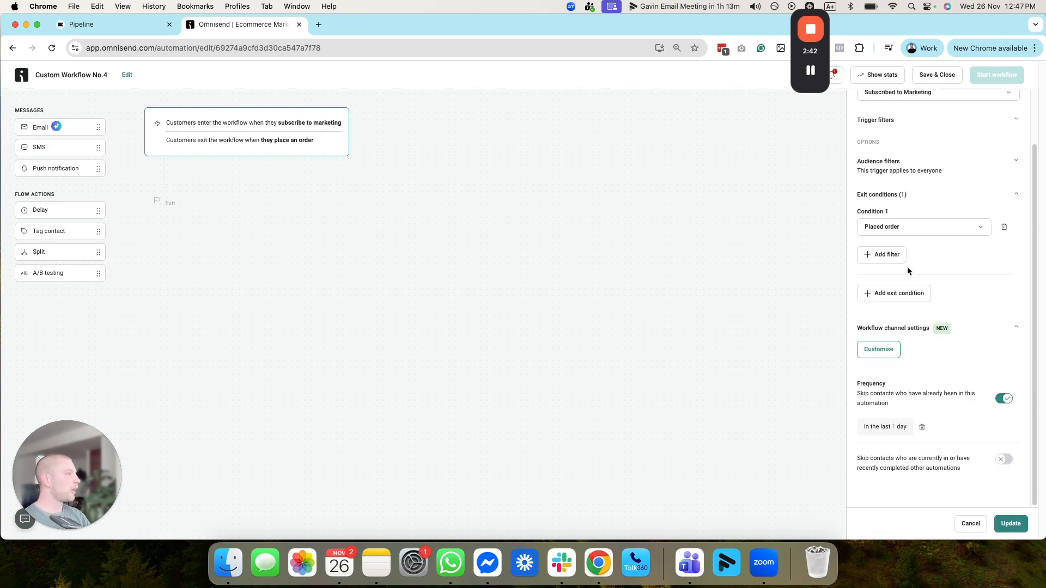
left_click(896, 257)
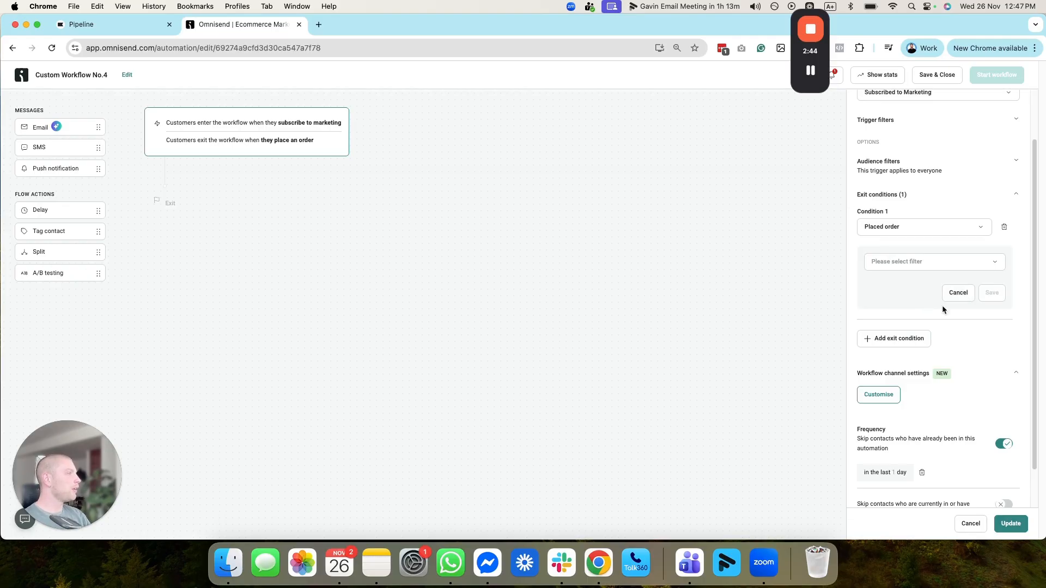
left_click(957, 292)
Step: Add Message delivery failed as a second exit condition and save the trigger settings
left_click(899, 293)
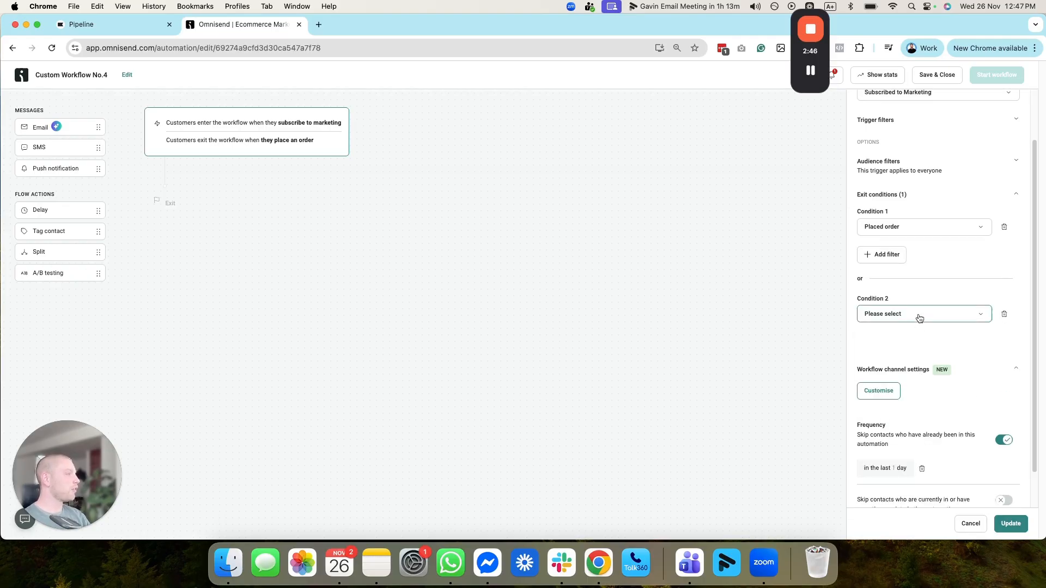
left_click(919, 316)
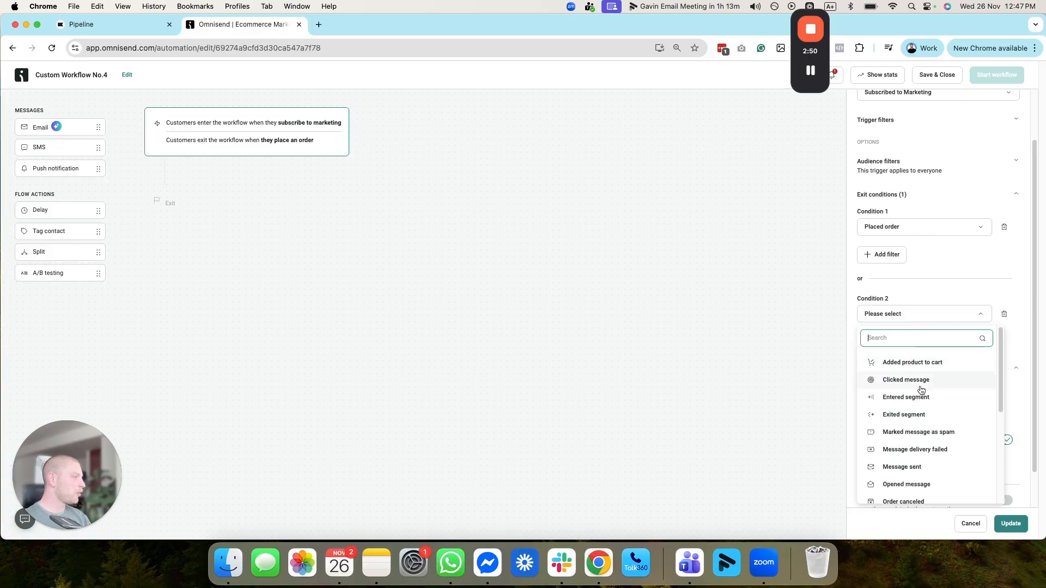
scroll(920, 390, "down", 3)
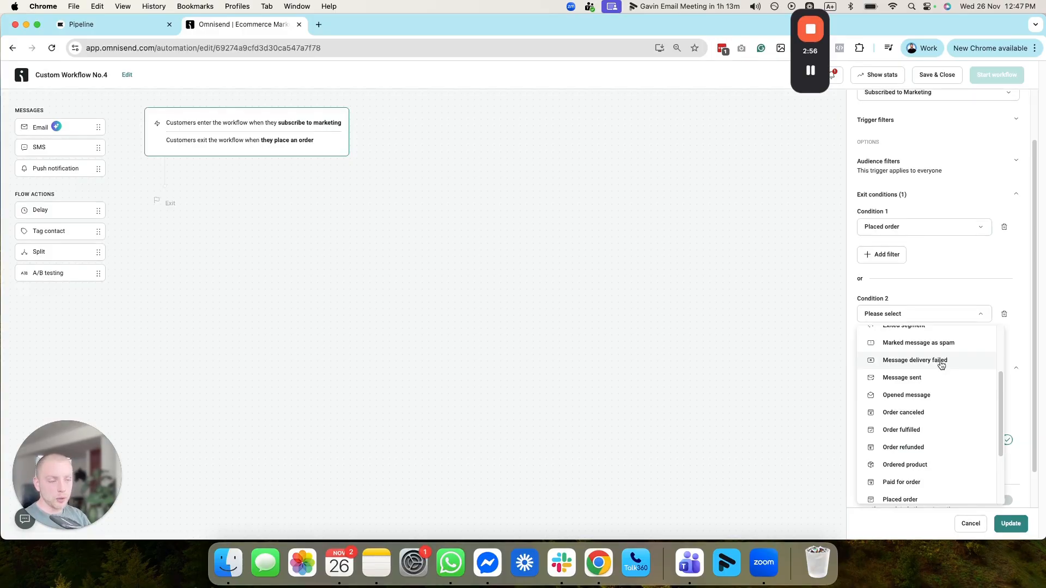
left_click(894, 362)
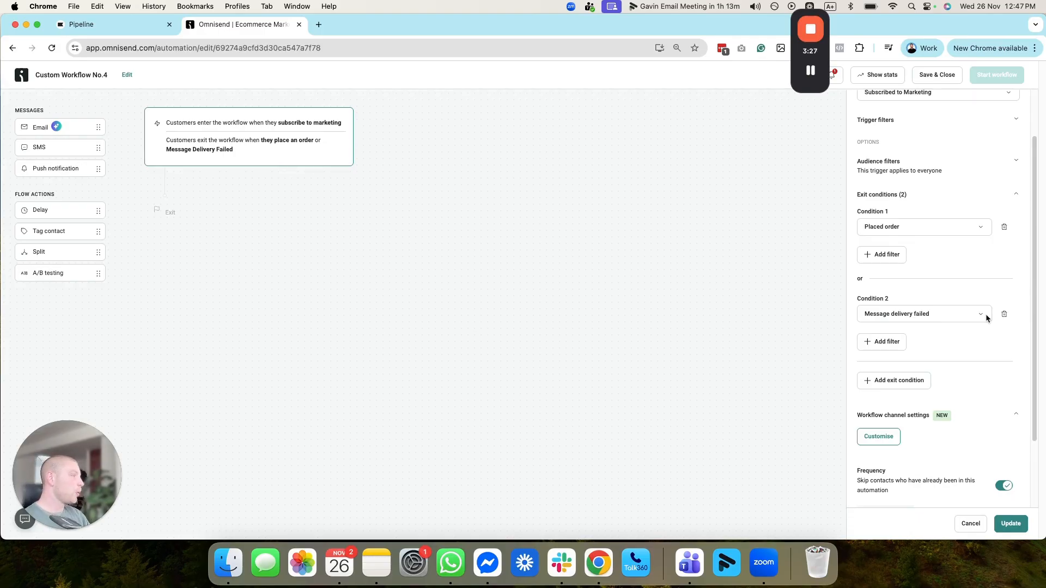
left_click(1017, 525)
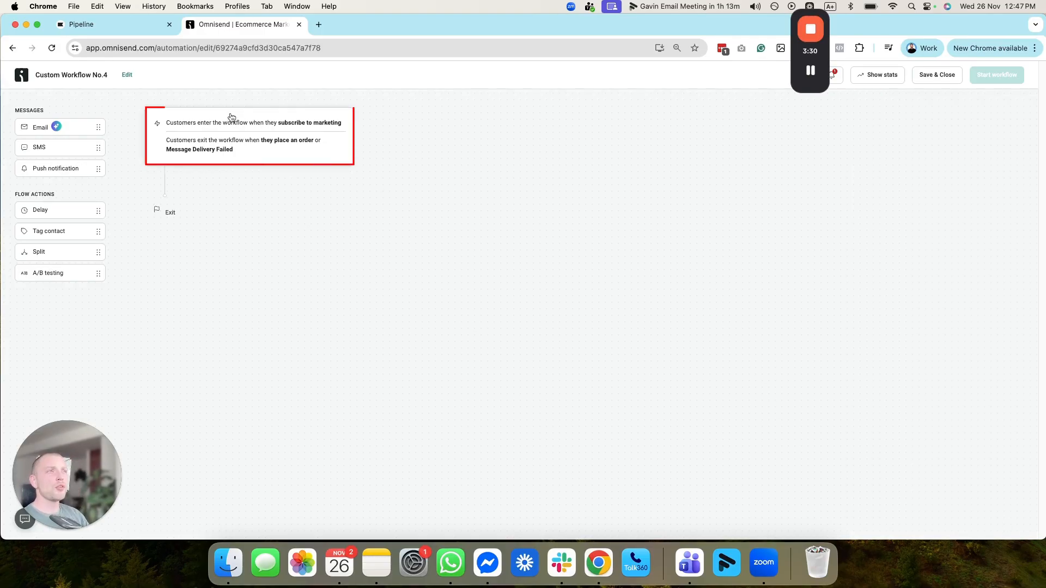
Step: Add six email messages in sequence between the trigger and the workflow exit
left_click_drag(60, 128, 217, 188)
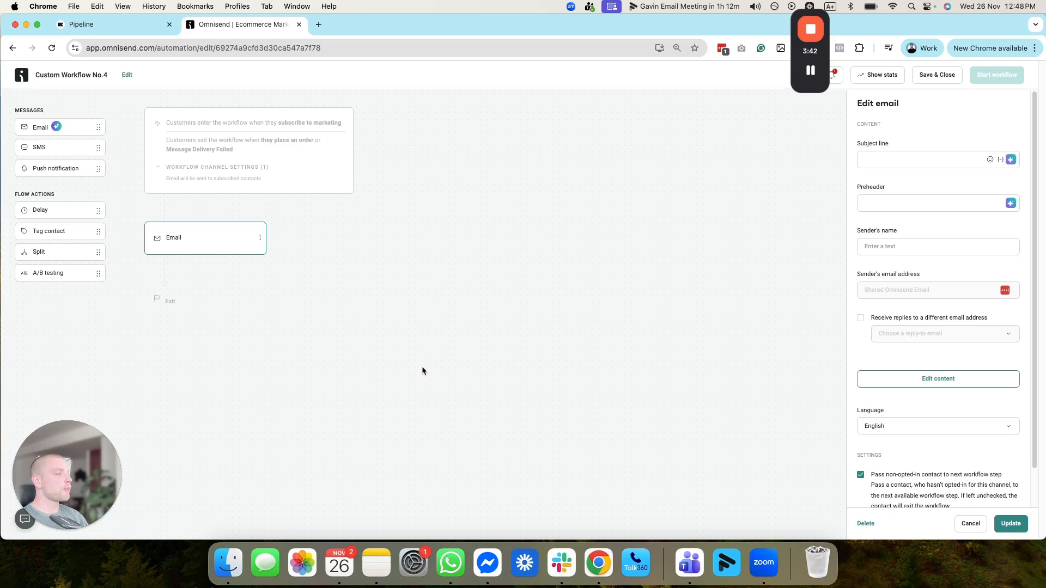
left_click_drag(70, 127, 158, 256)
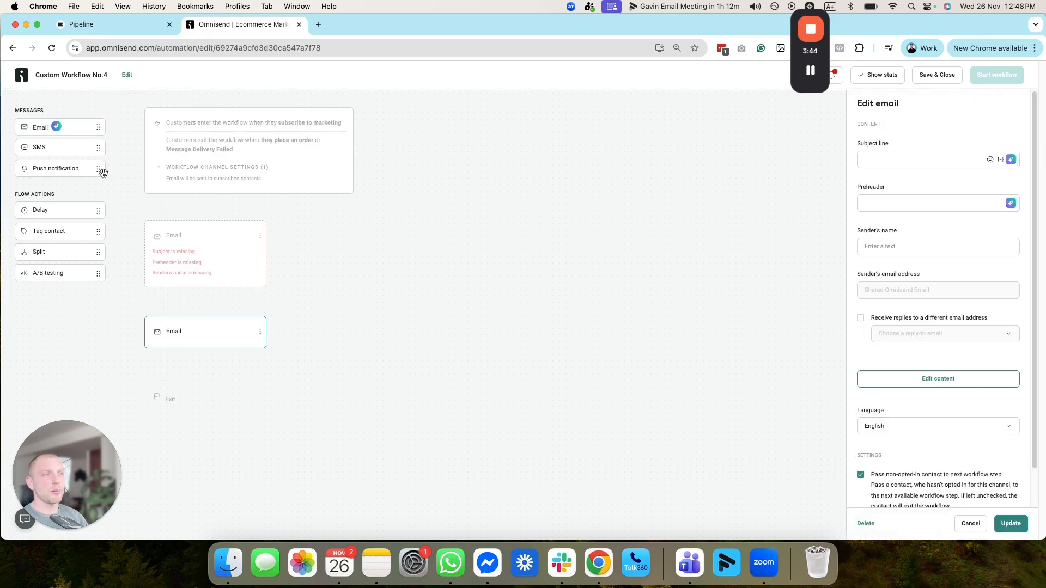
left_click_drag(66, 131, 166, 493)
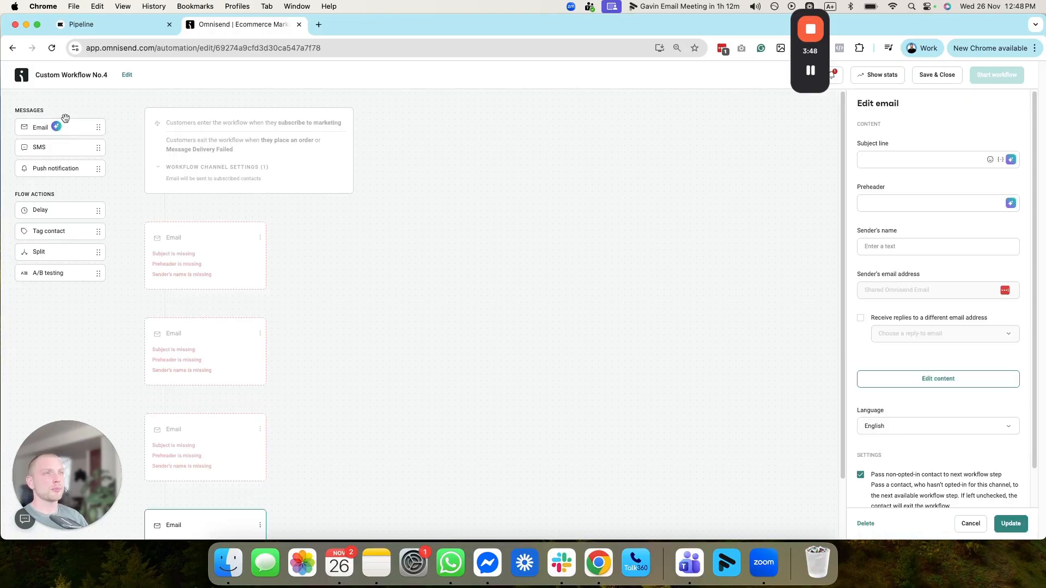
left_click_drag(66, 117, 169, 509)
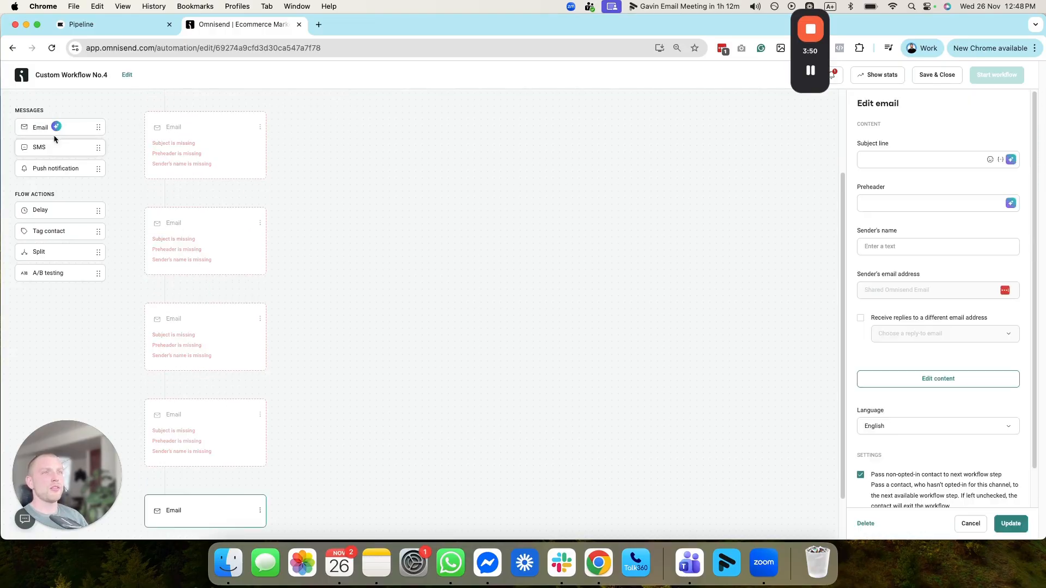
left_click_drag(54, 139, 198, 468)
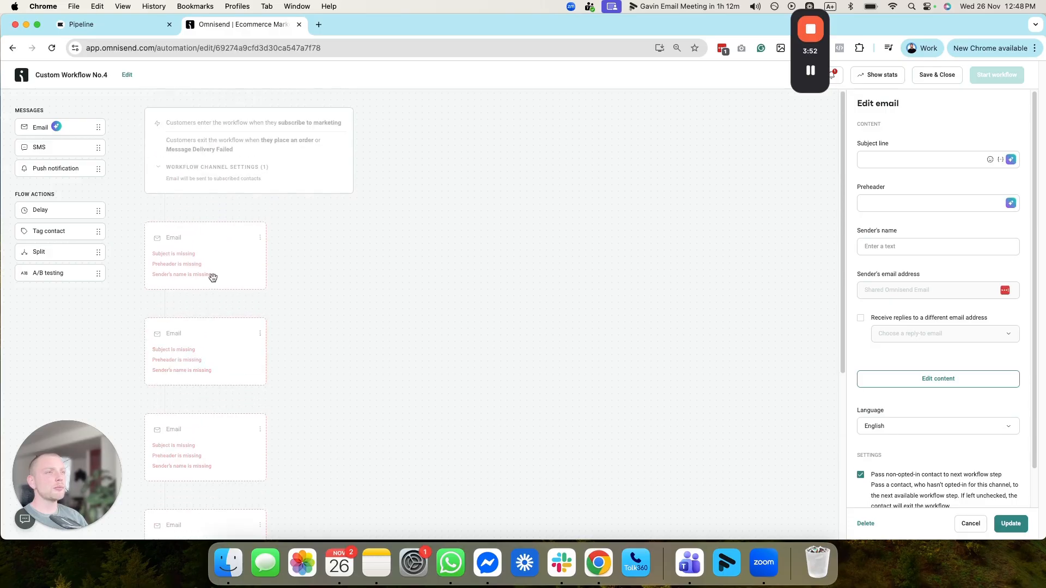
Step: Set the first email's subject line to "10% off is here"
scroll(268, 509, "down", 2)
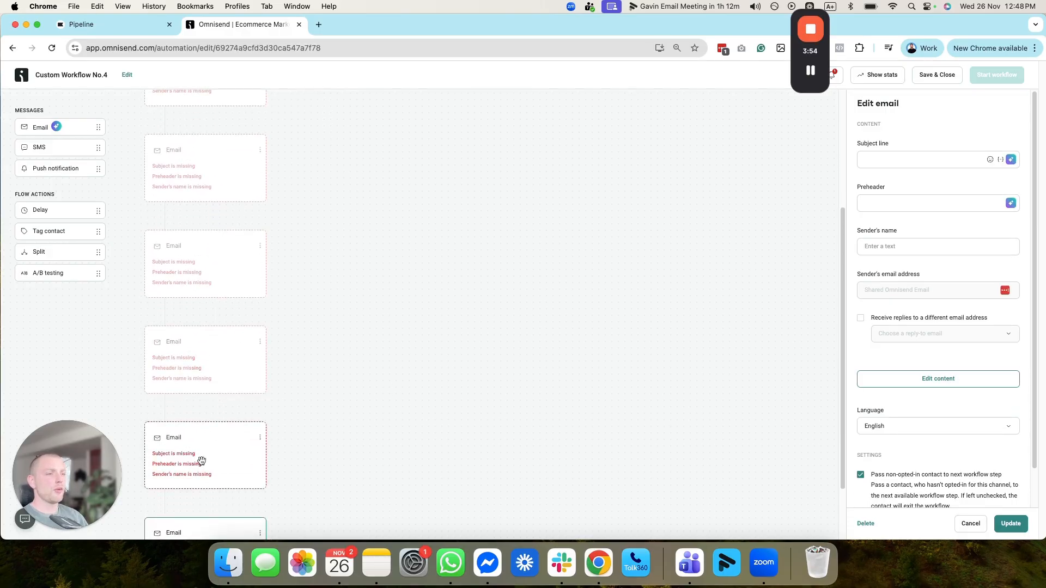
scroll(202, 461, "up", 4)
left_click(206, 249)
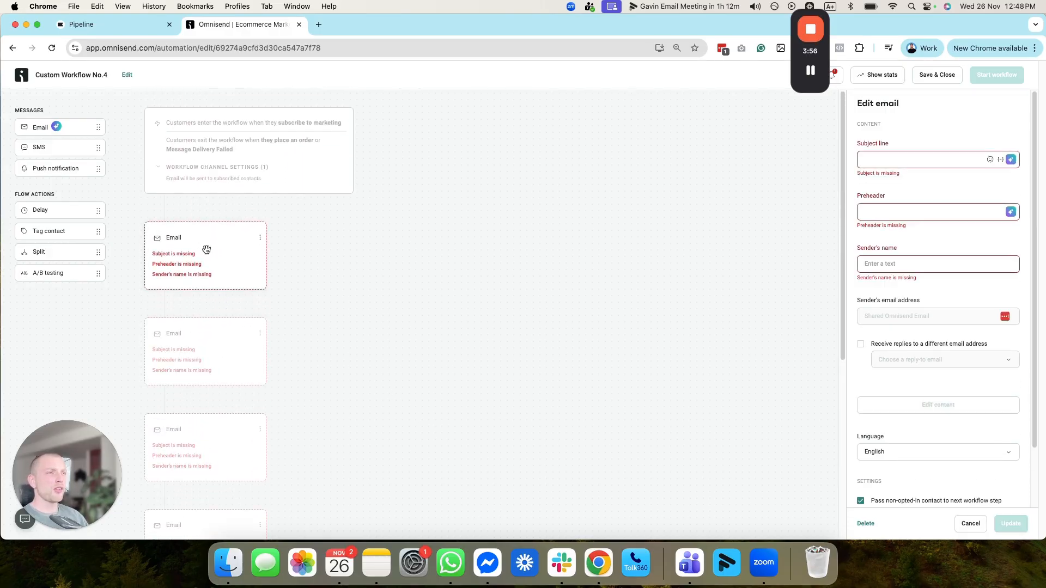
left_click(980, 162)
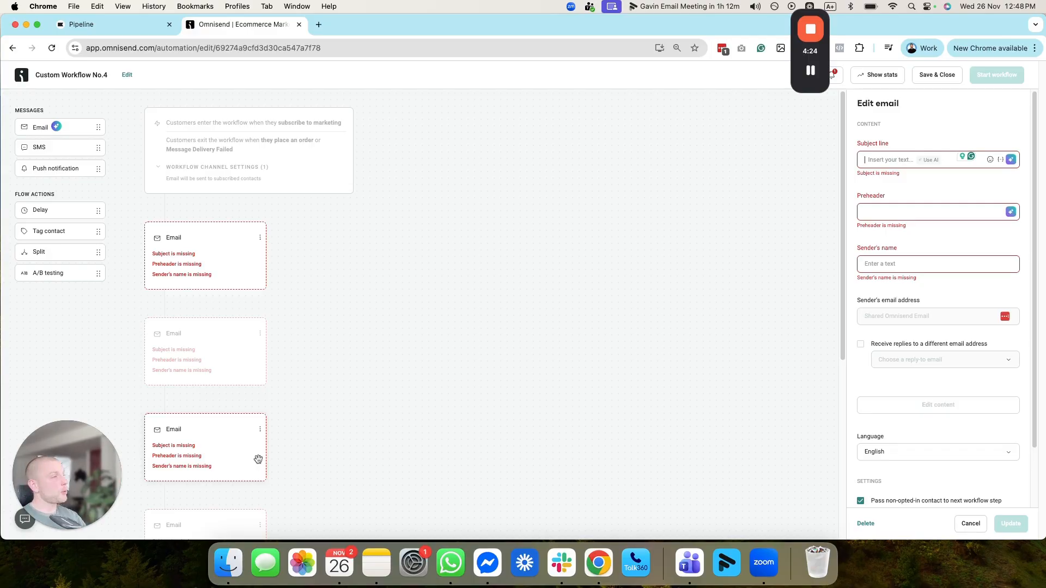
scroll(259, 459, "down", 1)
left_click(910, 151)
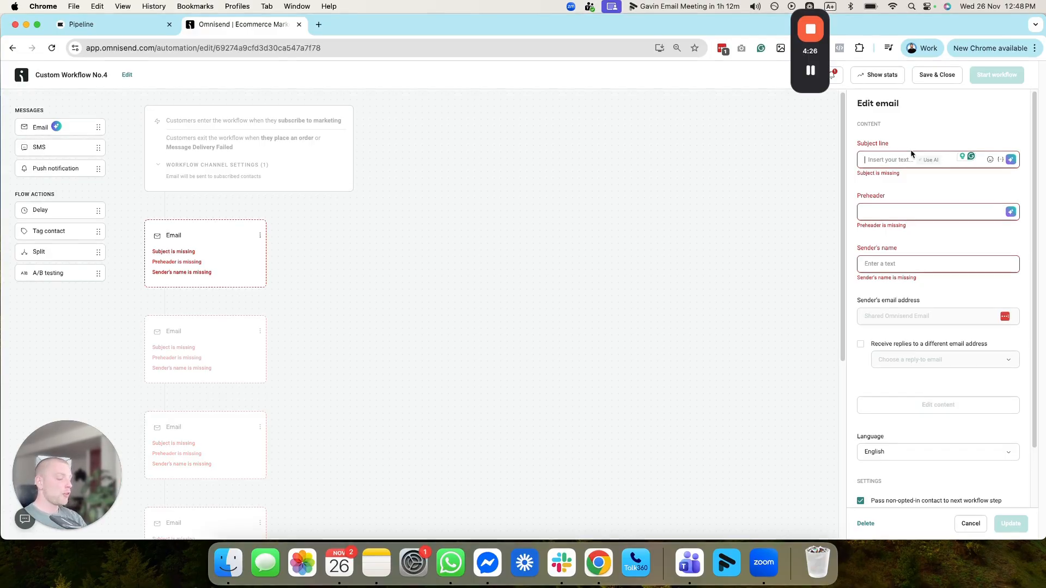
type("10%")
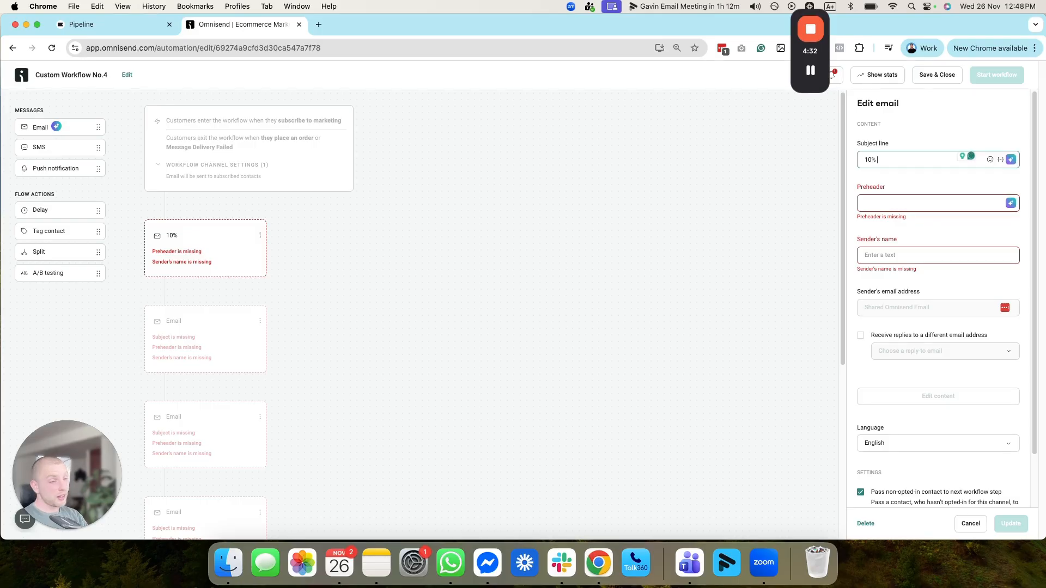
type("o")
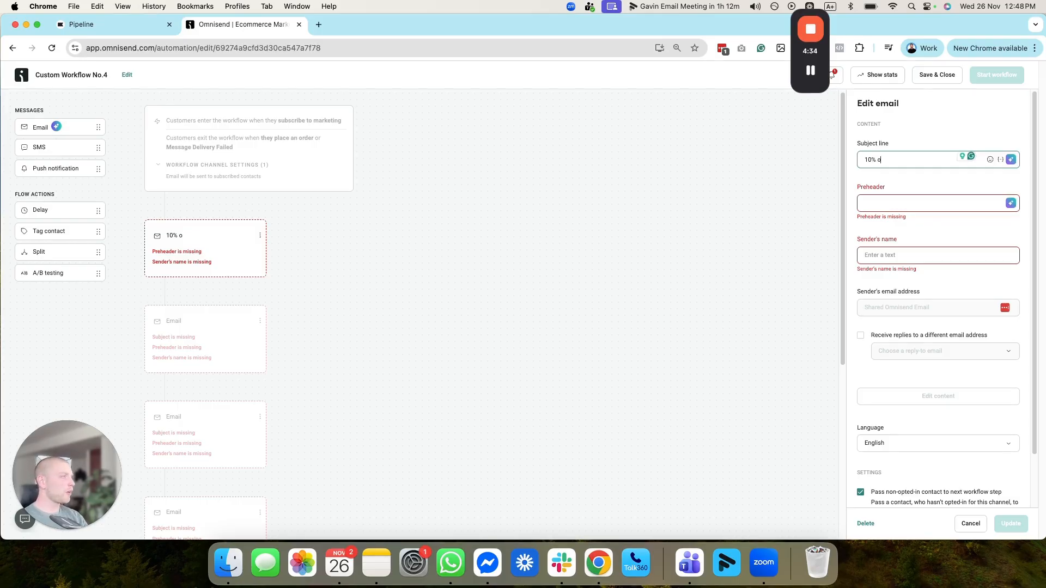
type("ff is here")
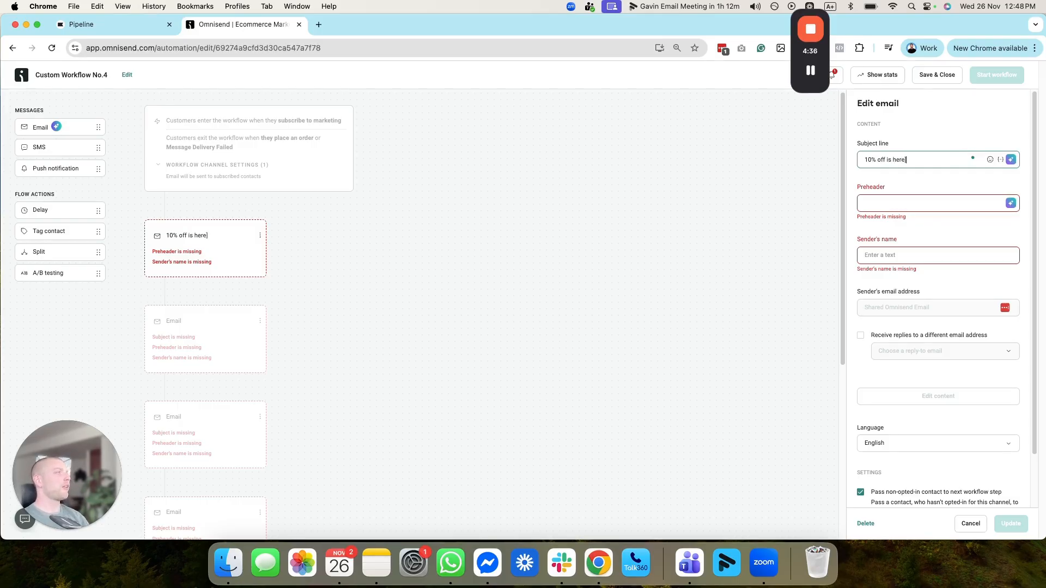
Step: Set the first email's preheader to "Use your code"
left_click(922, 205)
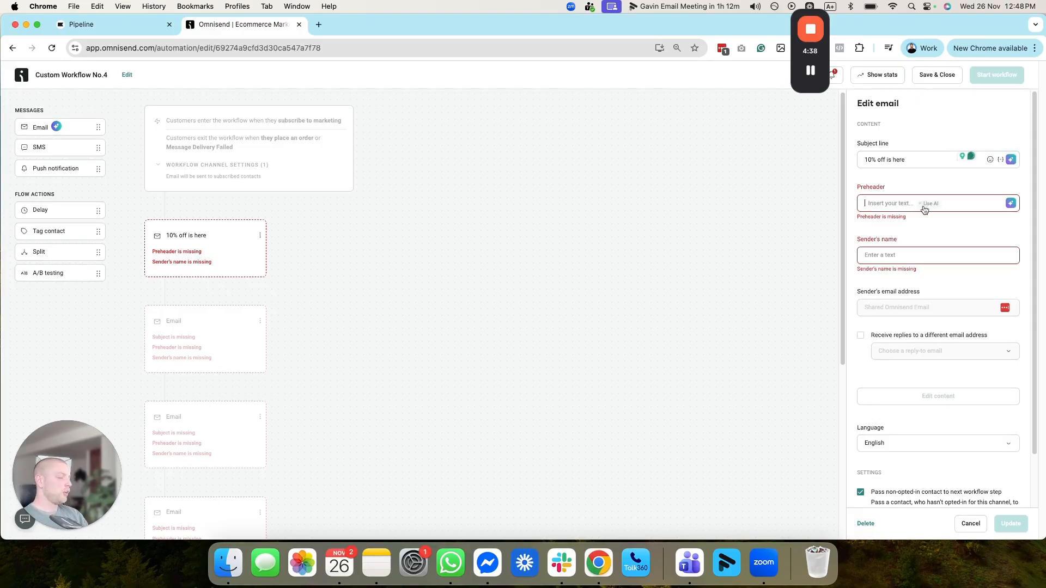
type("Use")
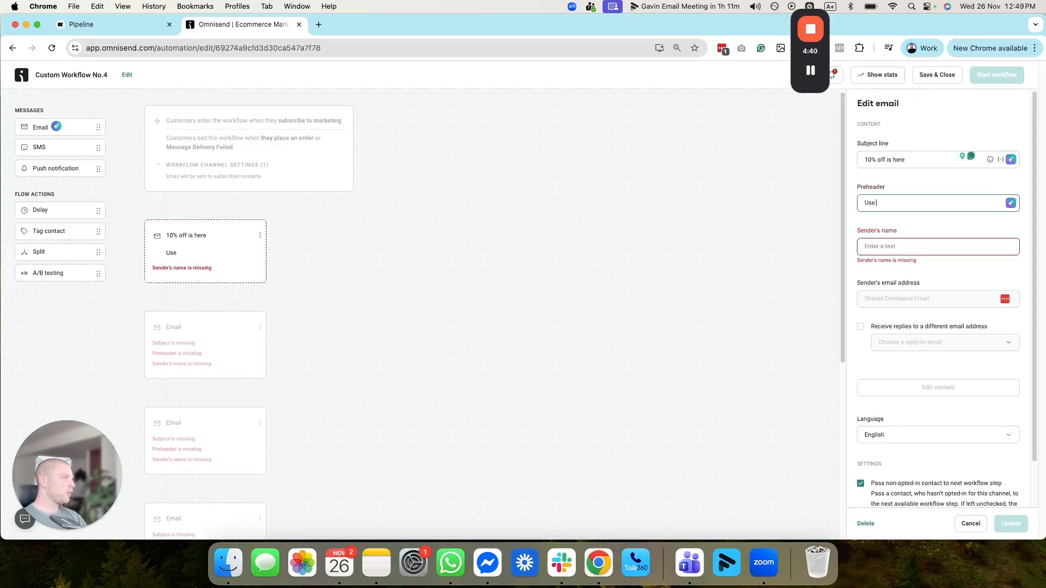
type(" your code")
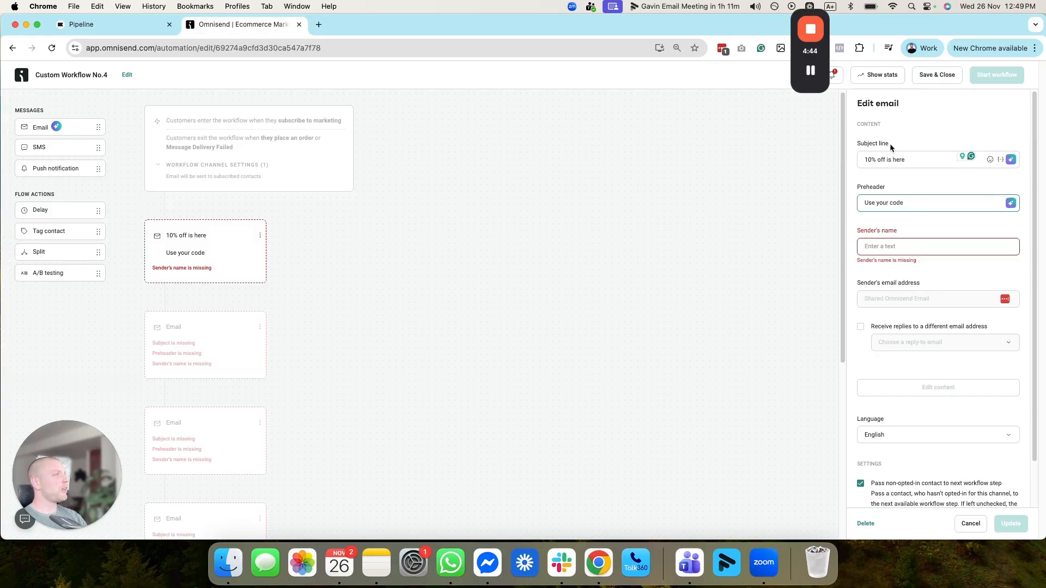
Step: Switch to the Gmail inbox, examine how subject lines and preheaders appear among the promotional emails, and return to the Omnisend workflow
left_click(319, 24)
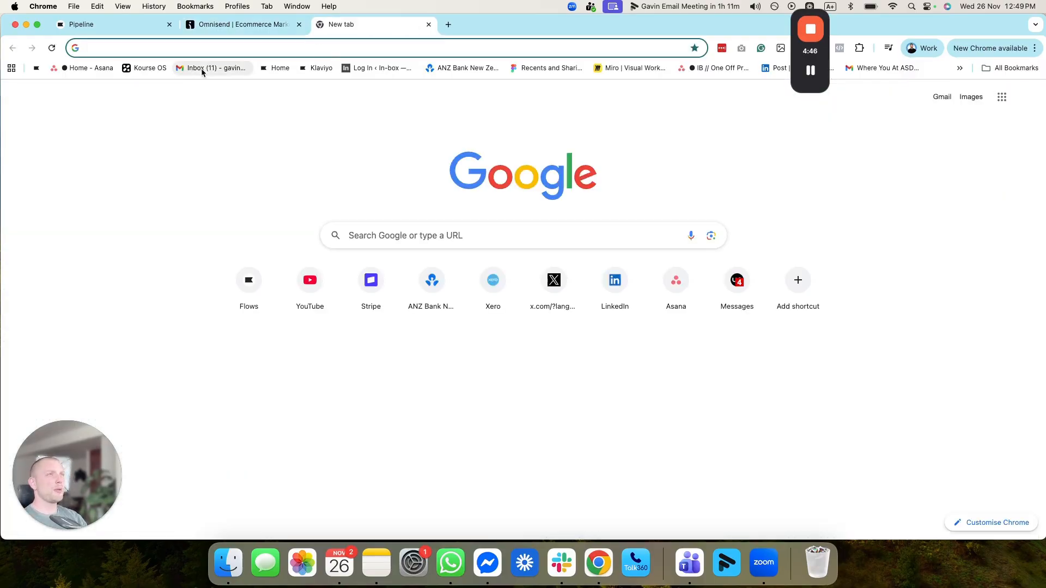
left_click(207, 69)
left_click(398, 122)
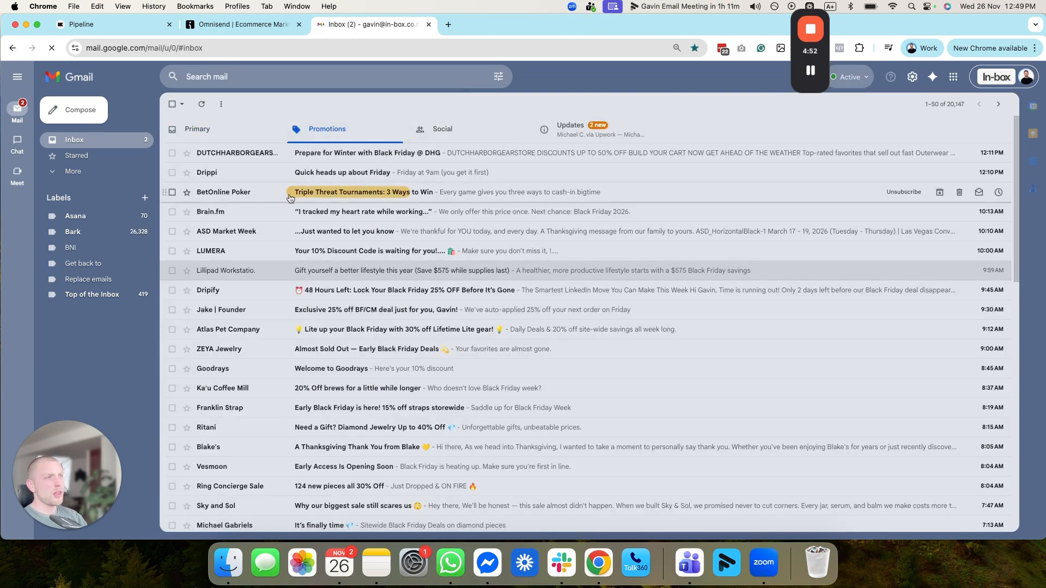
left_click_drag(338, 190, 294, 195)
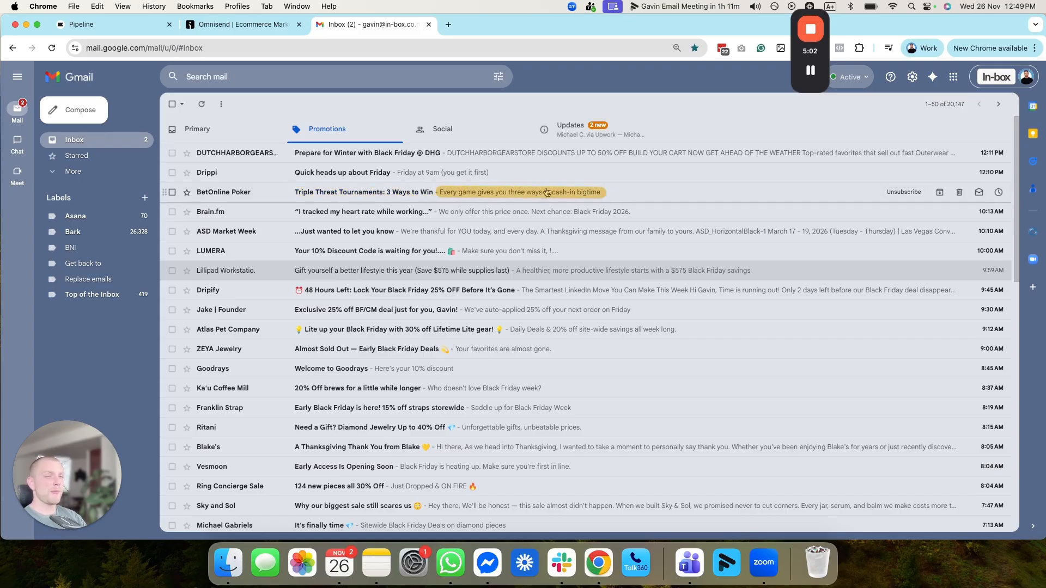
left_click(243, 27)
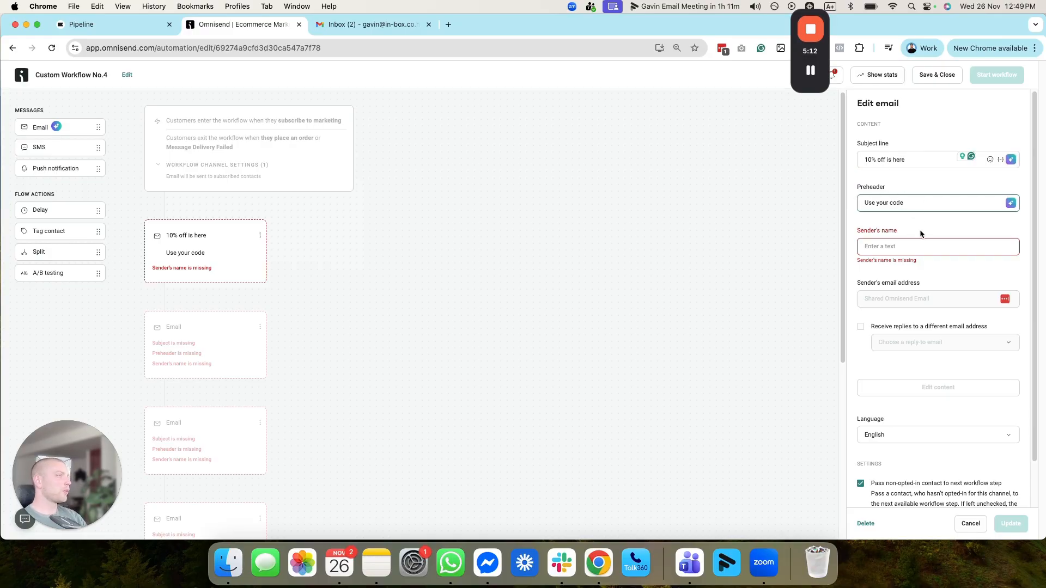
Step: Fill in the first email's sender name with the sender's first name
left_click(925, 246)
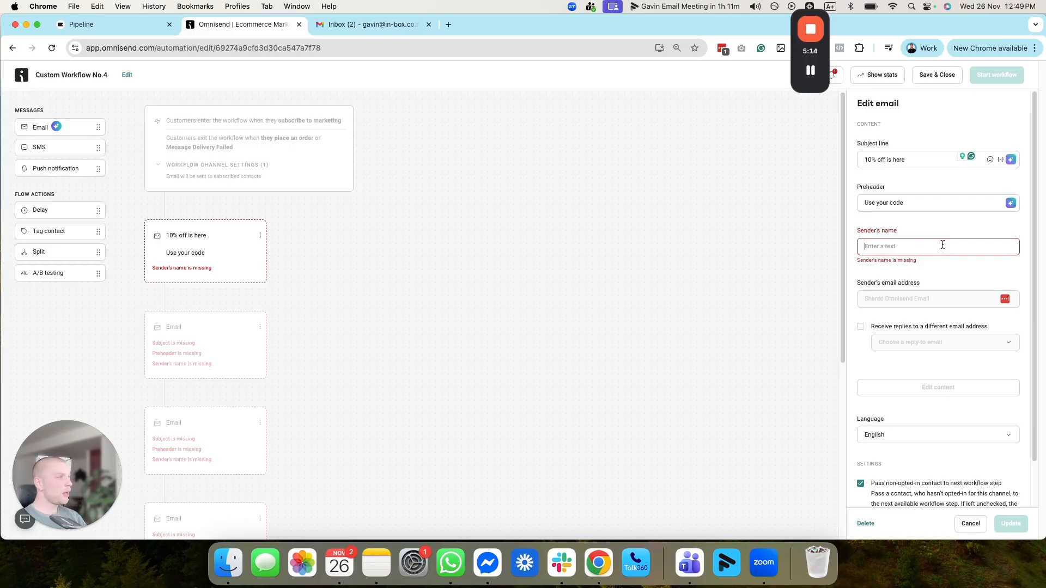
type("Gavin")
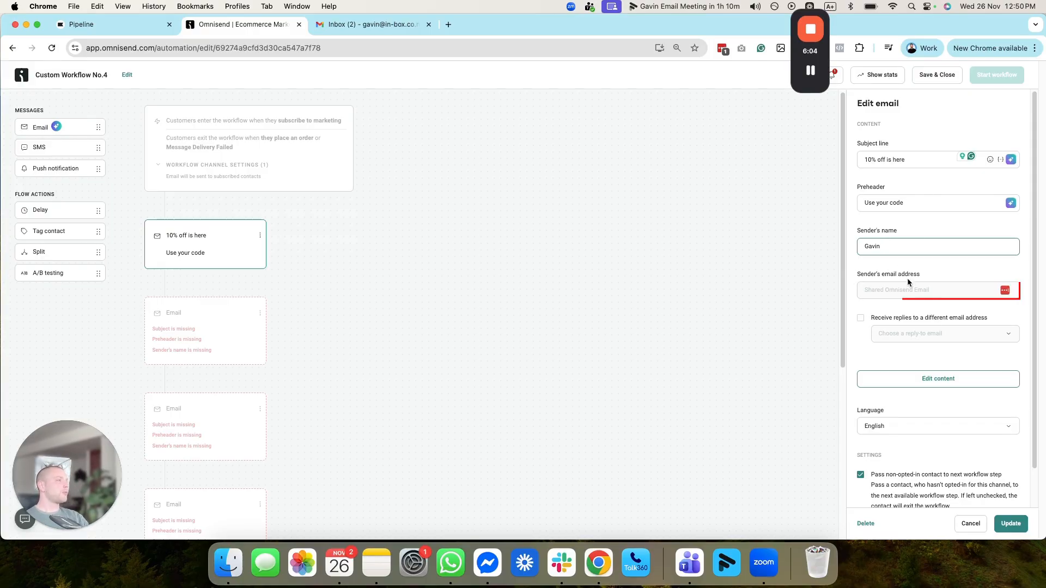
left_click(948, 297)
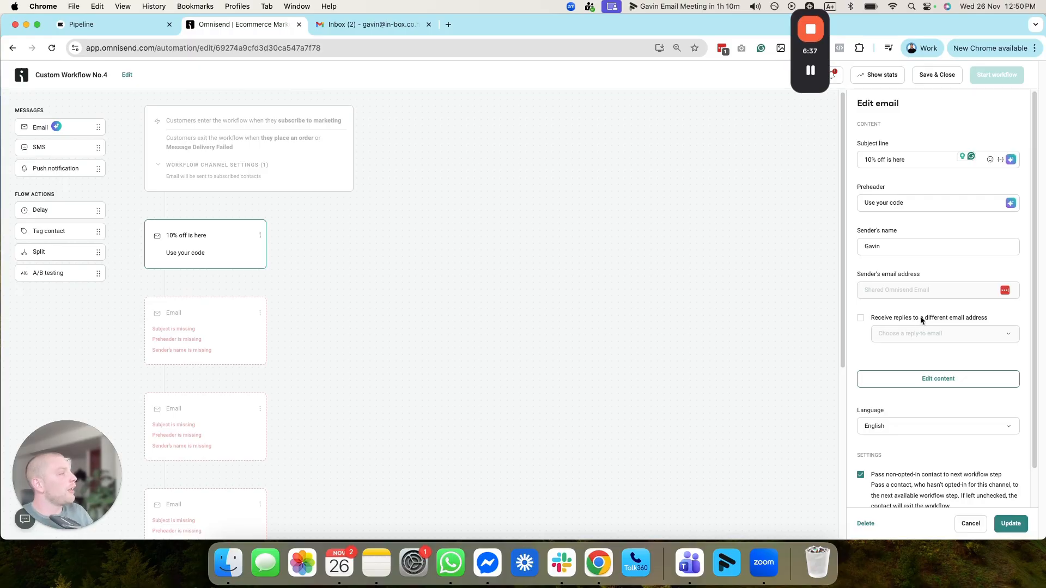
Step: Turn on receiving replies to a different email address and view the available reply-to choices
left_click(860, 317)
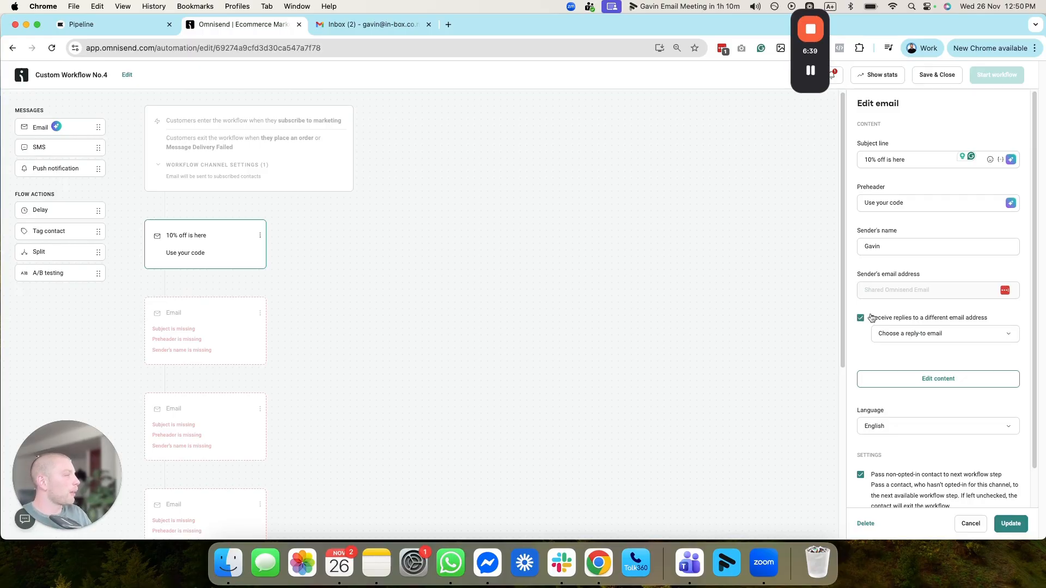
left_click(940, 337)
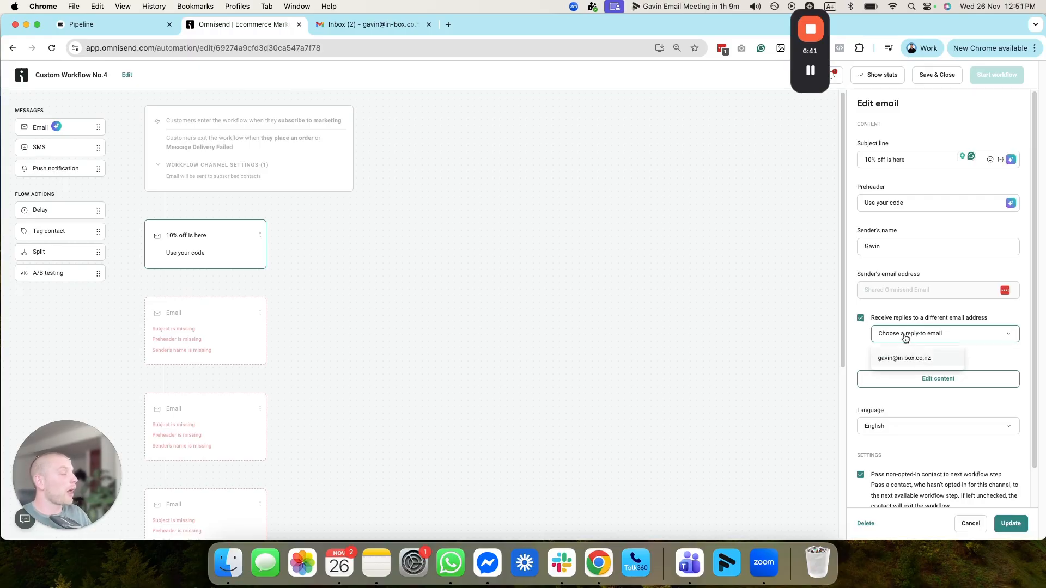
left_click(891, 303)
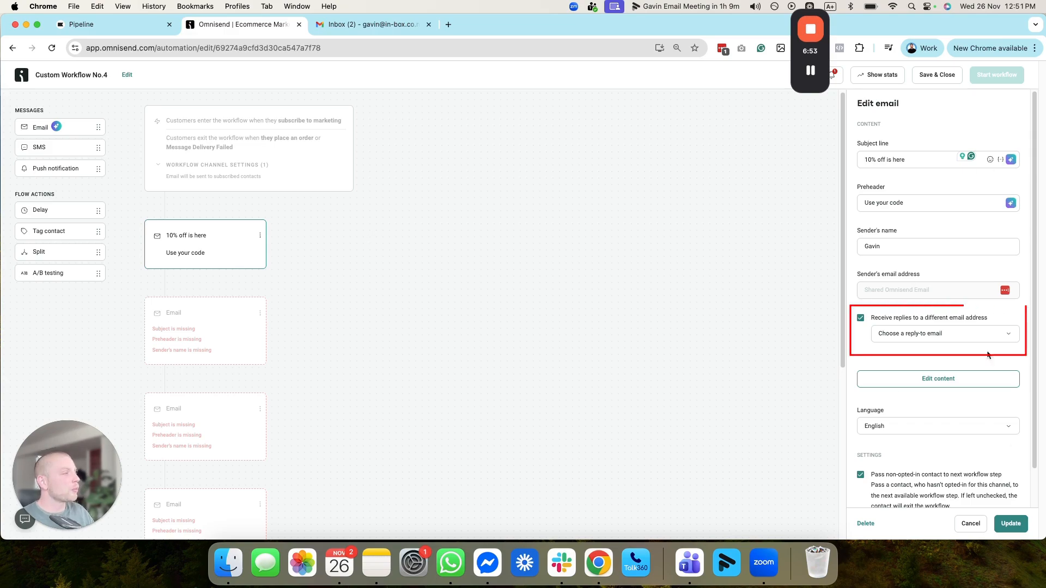
scroll(893, 322, "down", 2)
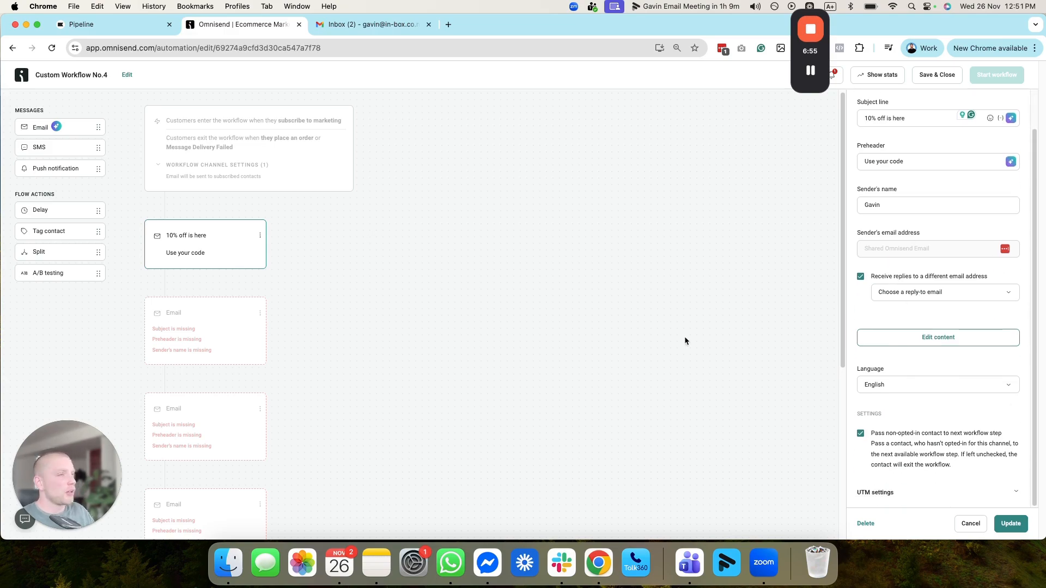
Step: Save the first email's subject, preheader and sender settings
left_click(797, 404)
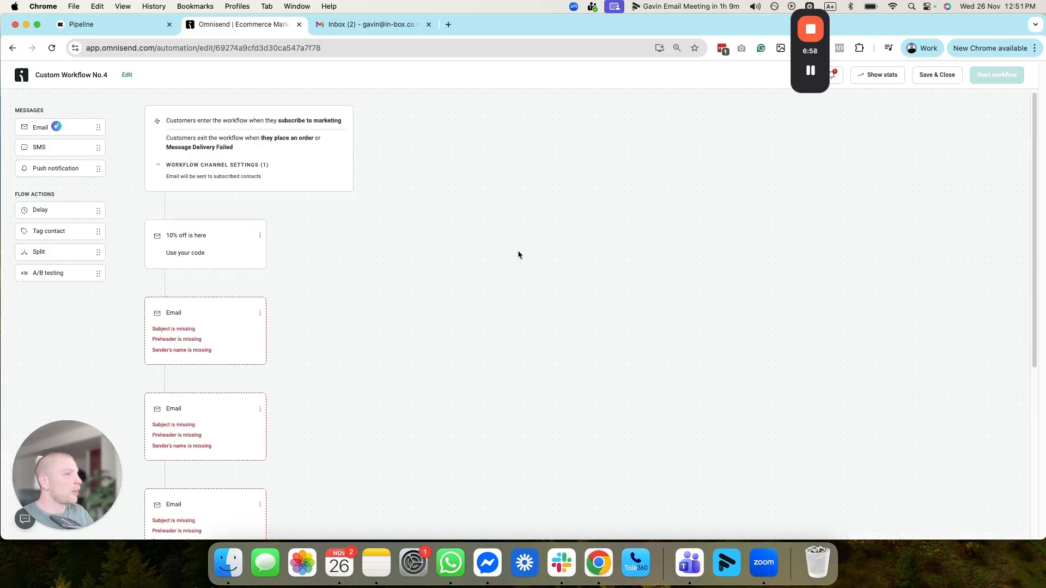
left_click(170, 252)
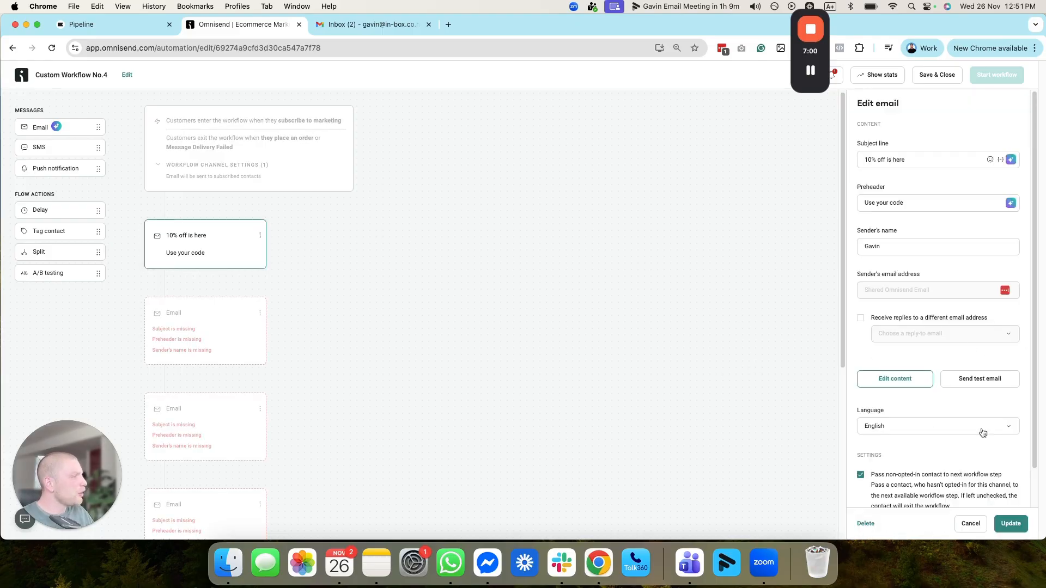
left_click(1010, 524)
Step: Open the first email's content editor, view its blank template, and return to the workflow
left_click(214, 223)
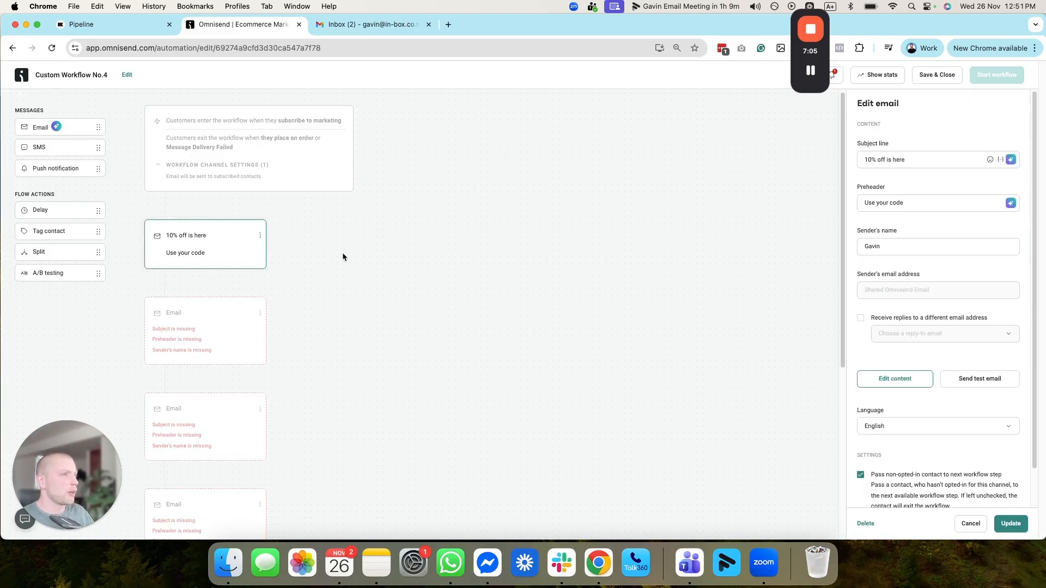
left_click(885, 378)
left_click(606, 322)
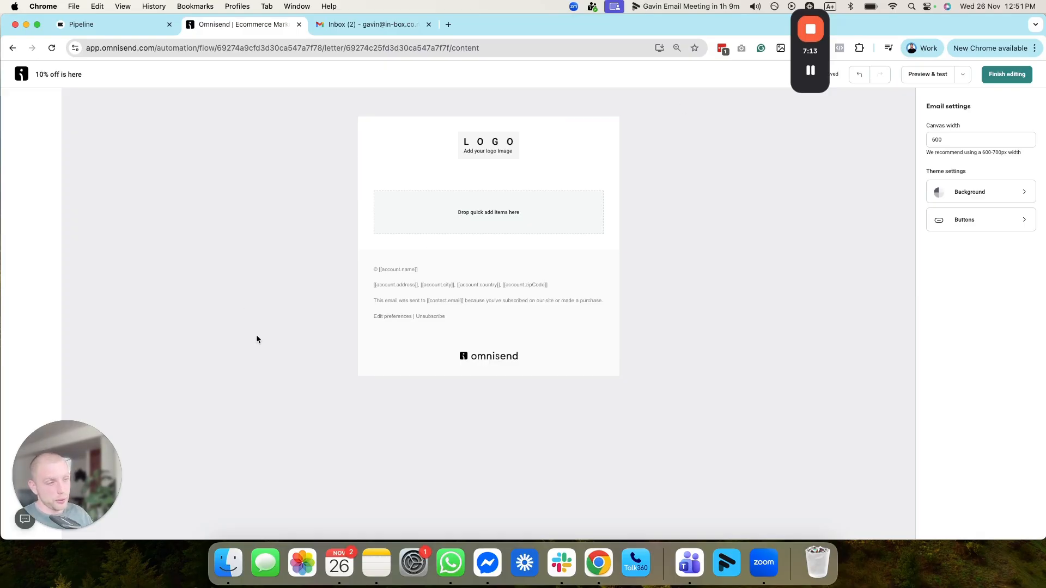
left_click(13, 48)
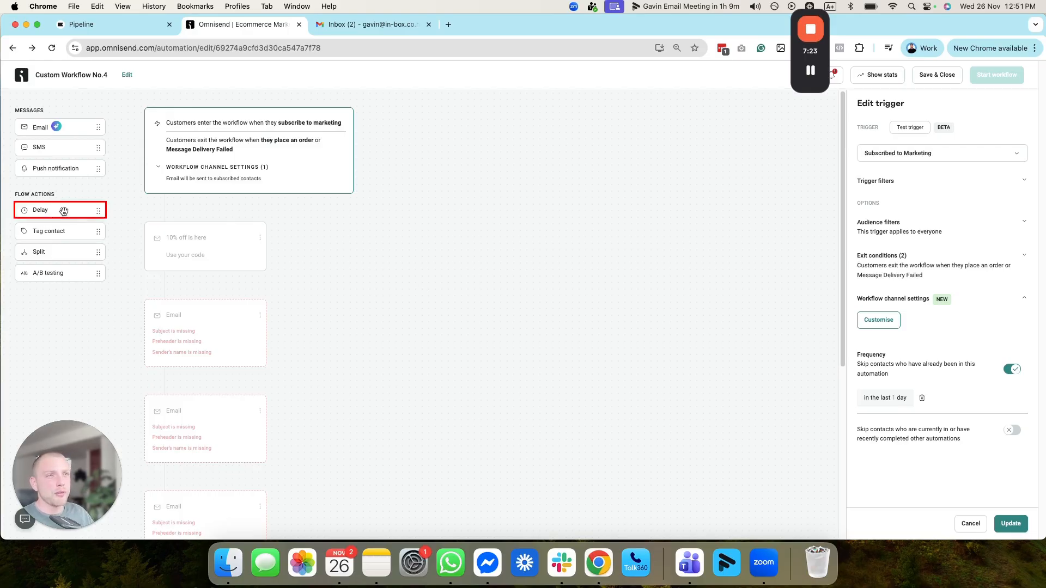
Step: Add a 12-hour delay between the first and second emails and save it
left_click_drag(63, 209, 240, 308)
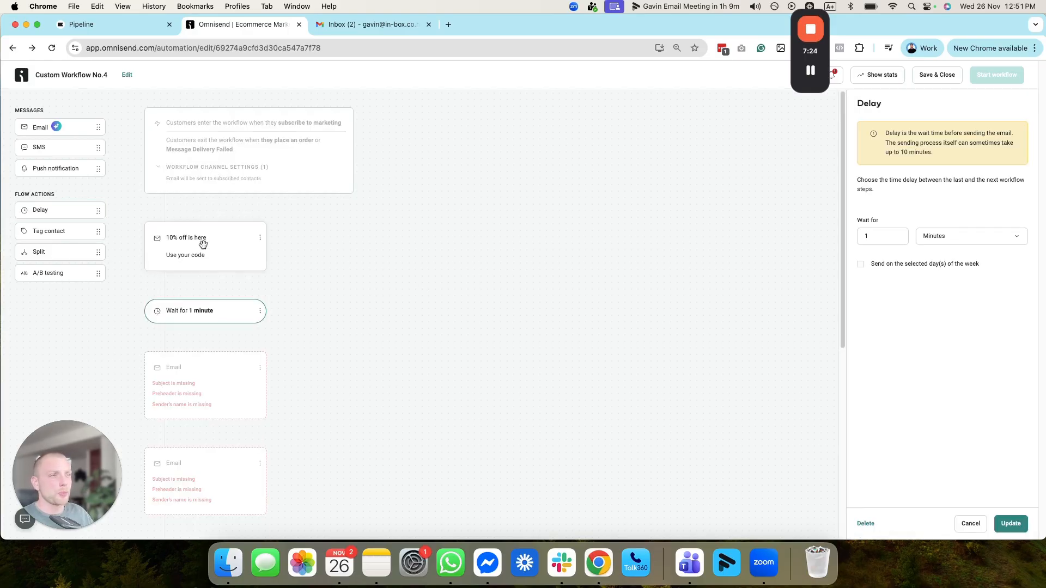
left_click(883, 239)
left_click(964, 236)
left_click(977, 278)
left_click(886, 243)
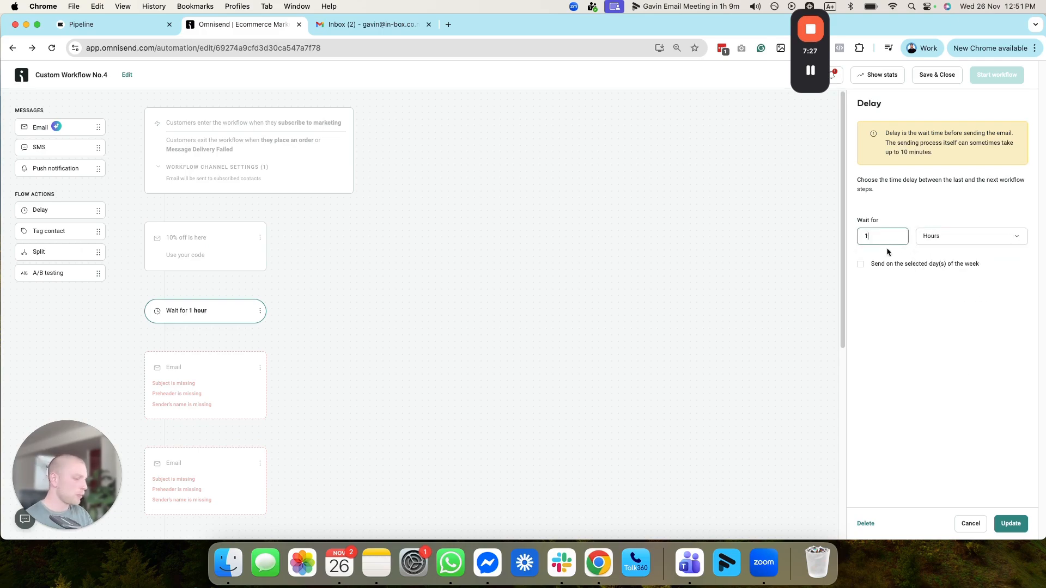
type("2")
left_click(1010, 523)
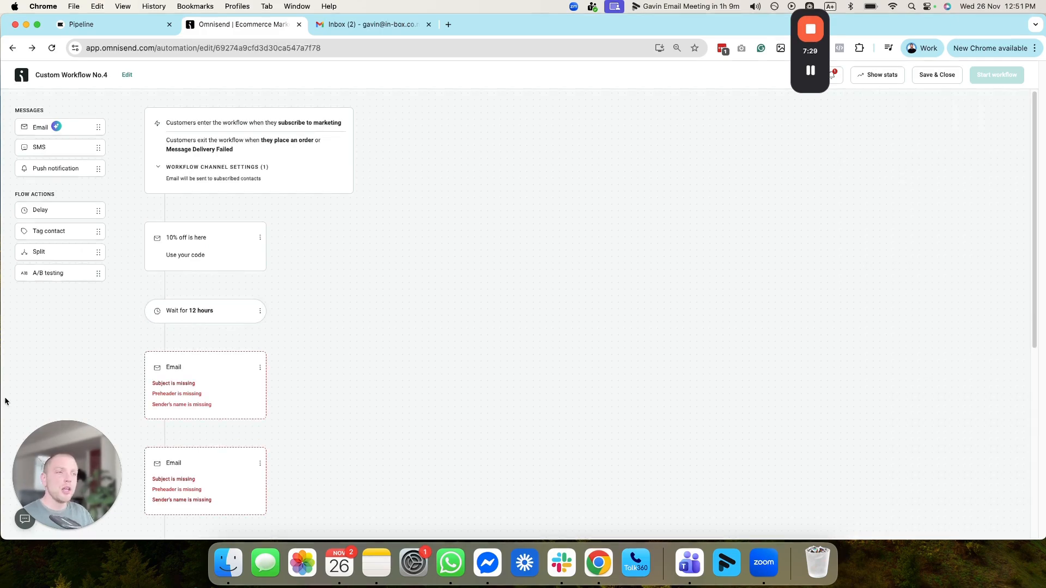
Step: Set the second email's subject line to "10% off reminder about your discount"
left_click(243, 377)
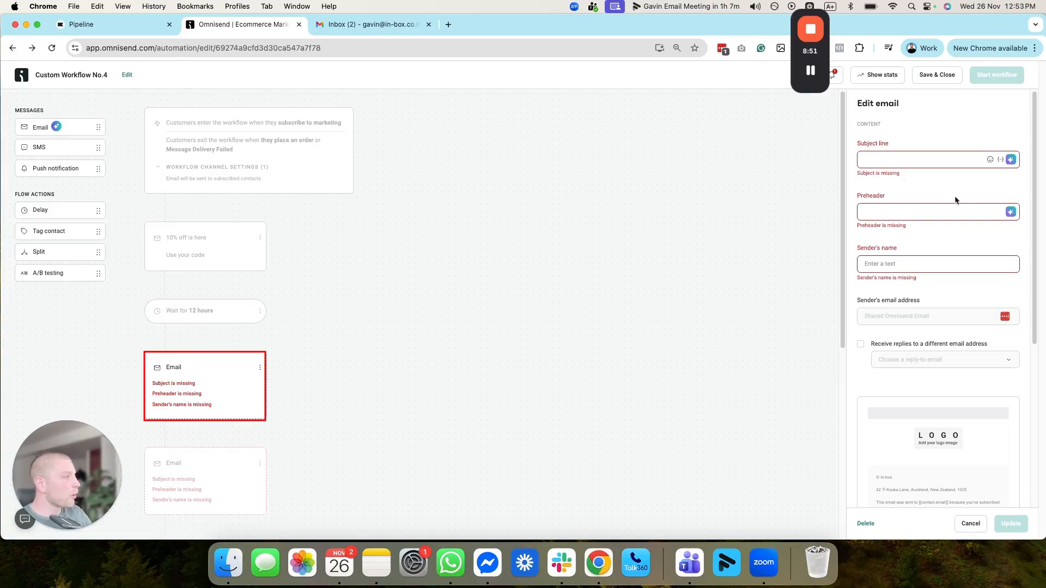
left_click(905, 160)
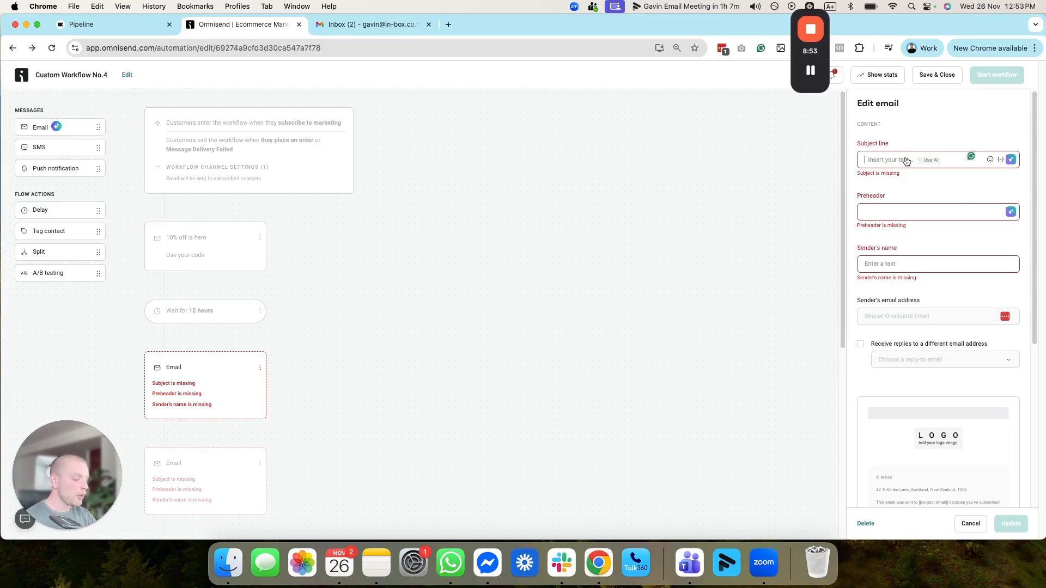
type("reminder ")
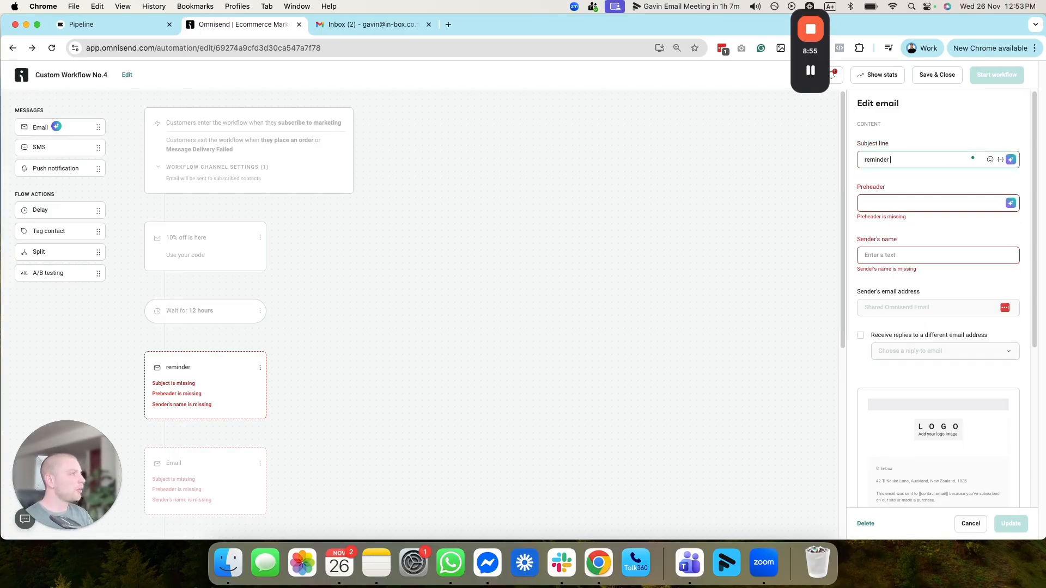
type("about your discount")
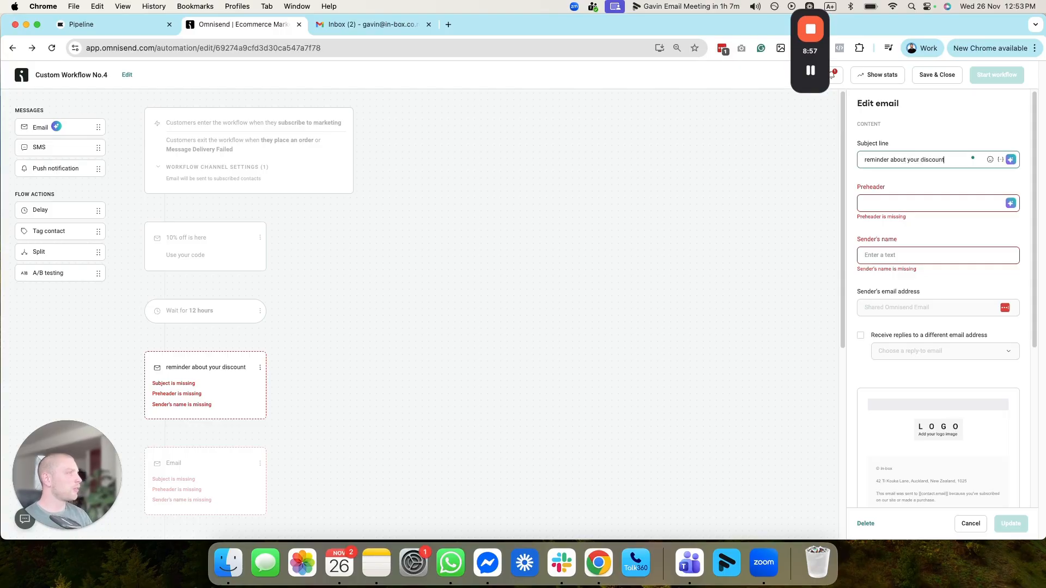
key("super+Left")
type("10% ")
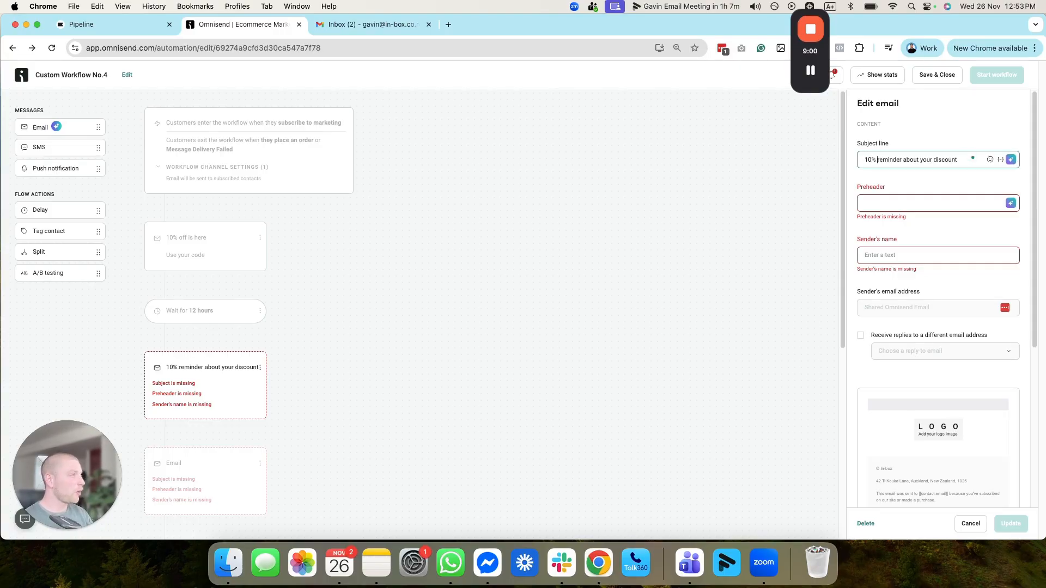
type("off")
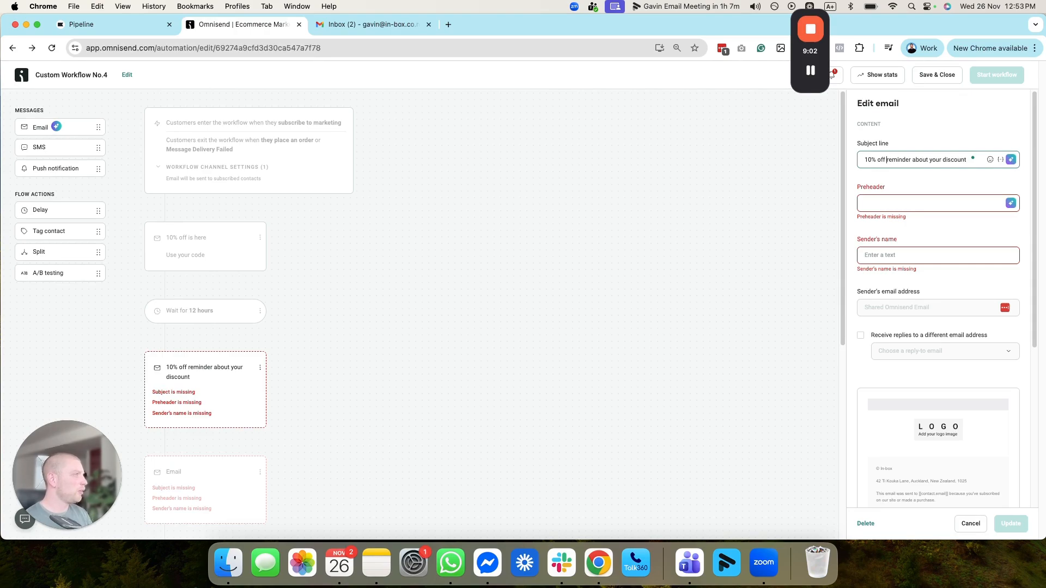
Step: Shorten the second email's subject line to "10% off reminder" and set its preheader to "Don't forget to use your code"
left_click(913, 161)
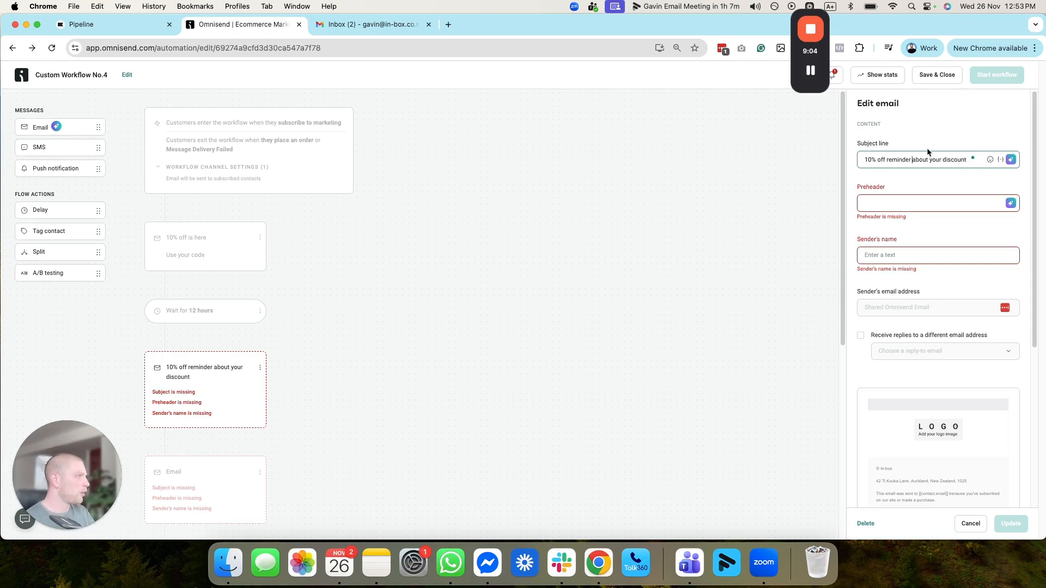
left_click_drag(913, 162, 976, 161)
key("BackSpace")
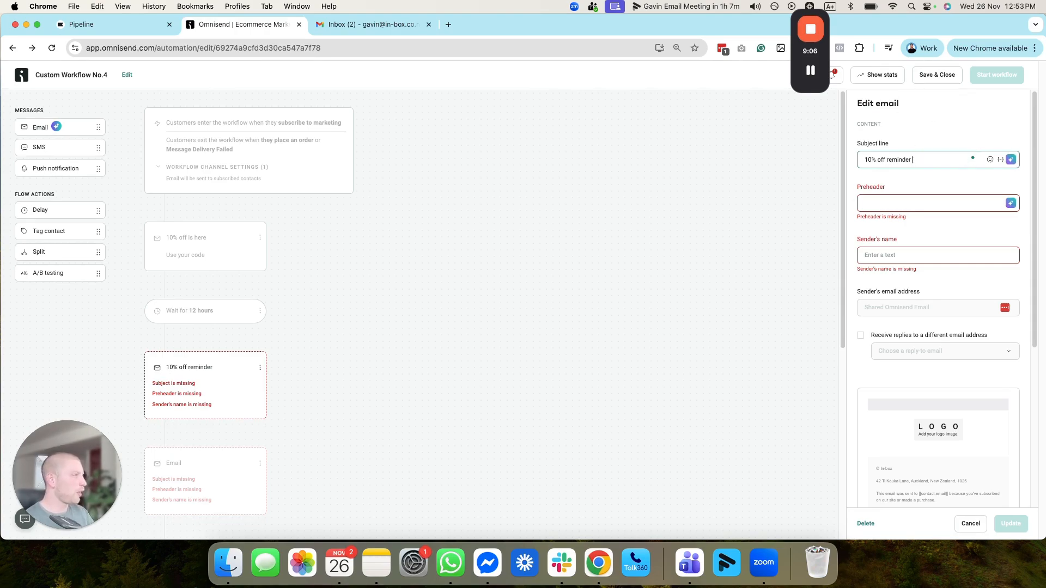
left_click(915, 203)
type("Don't")
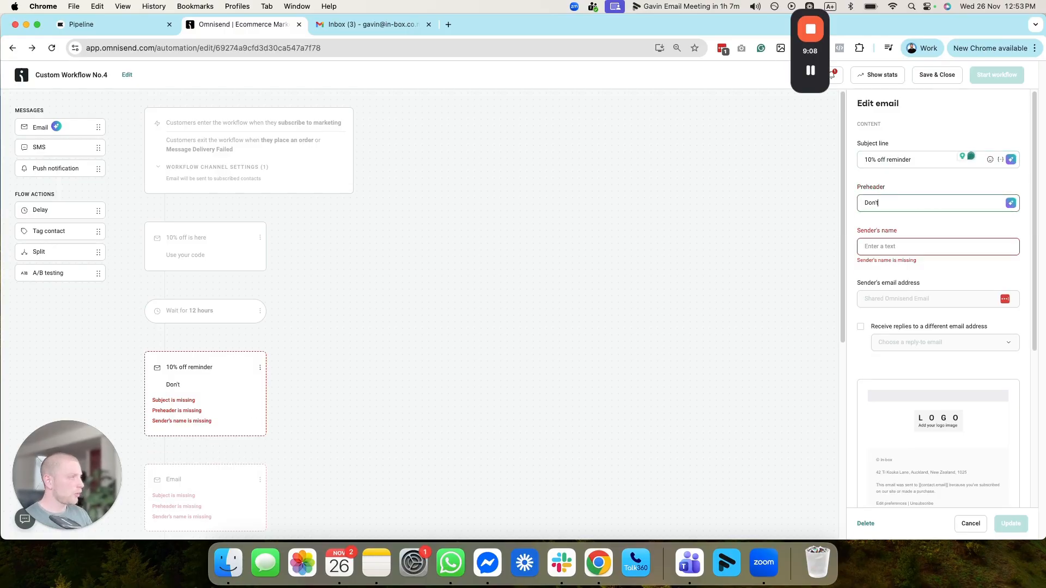
type(" forget to use your code")
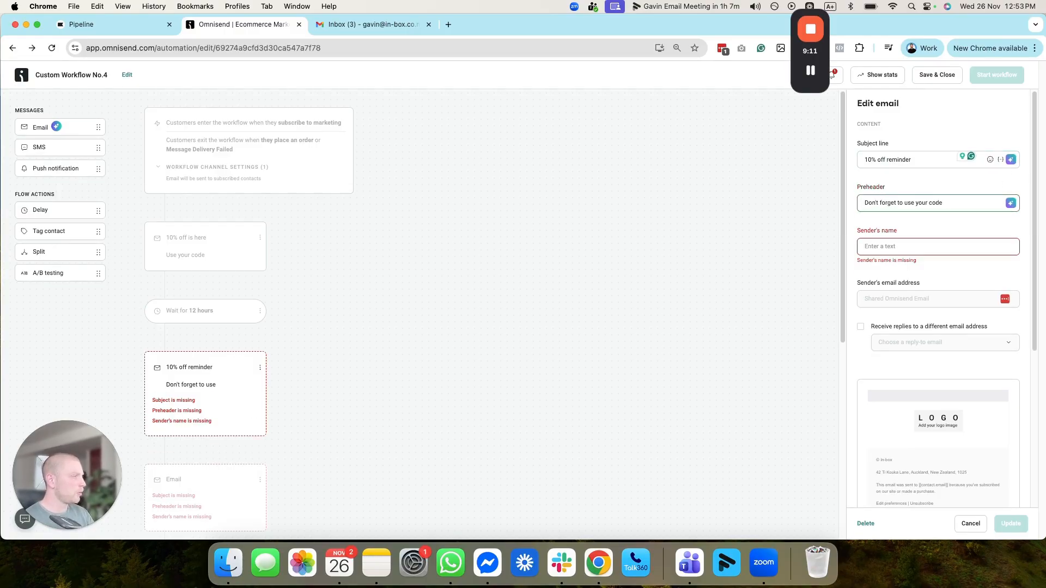
left_click(600, 345)
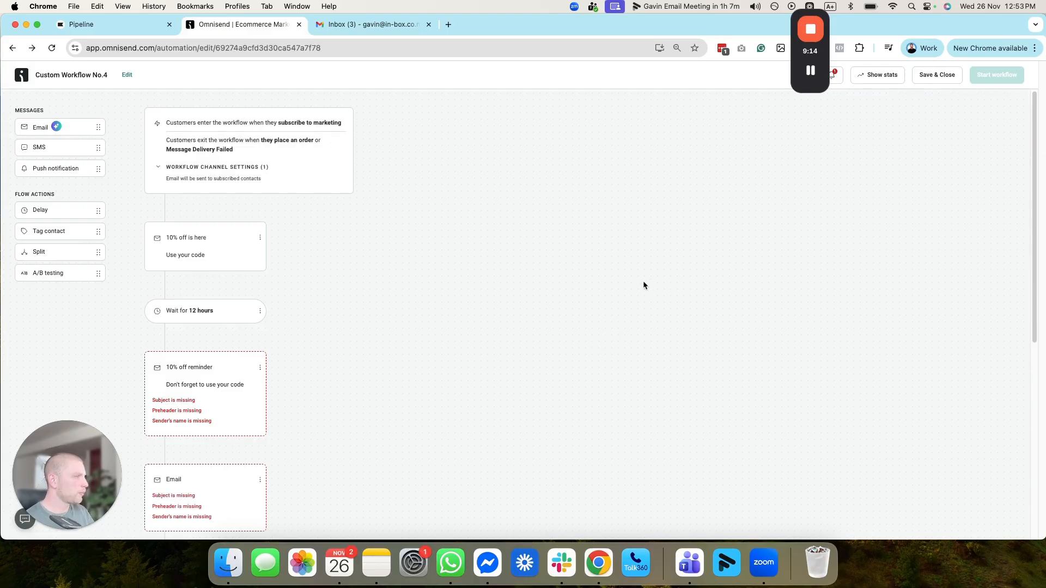
Step: Reopen the second email's settings, set the sender's name to "test" and save the email
left_click(189, 385)
scroll(901, 448, "down", 2)
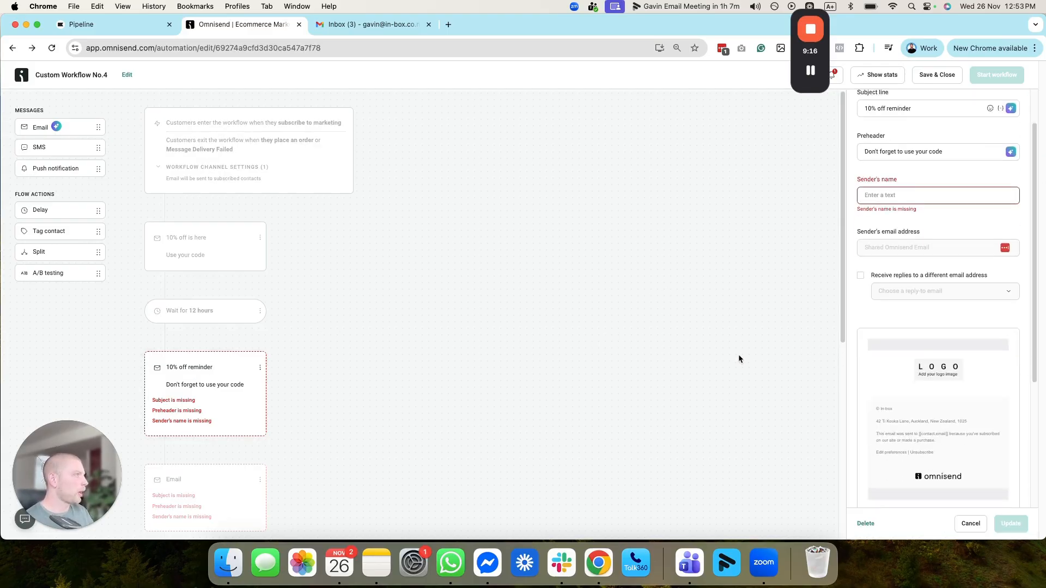
scroll(739, 356, "down", 1)
scroll(218, 245, "up", 1)
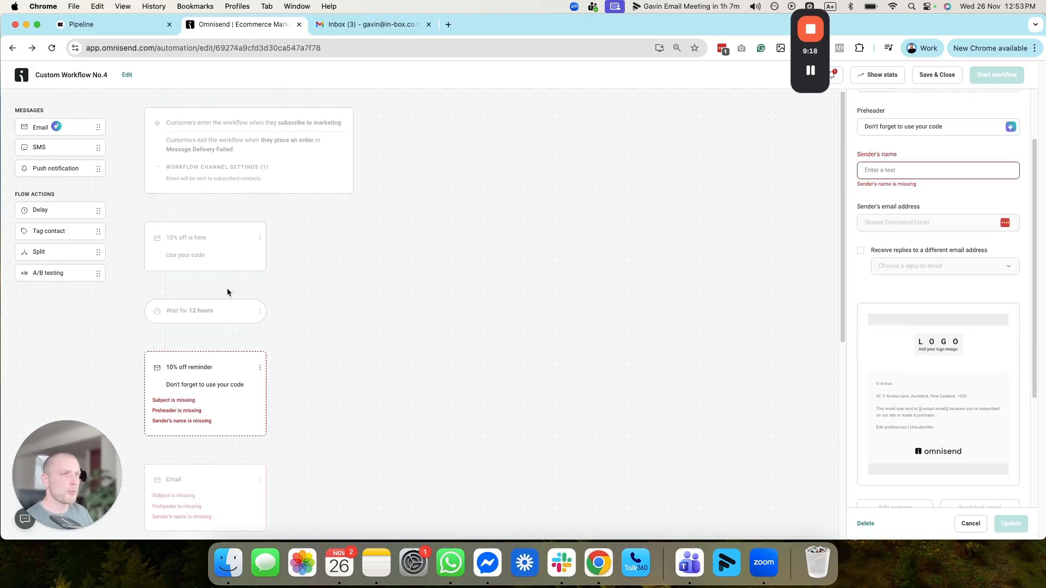
left_click(220, 472)
left_click(219, 415)
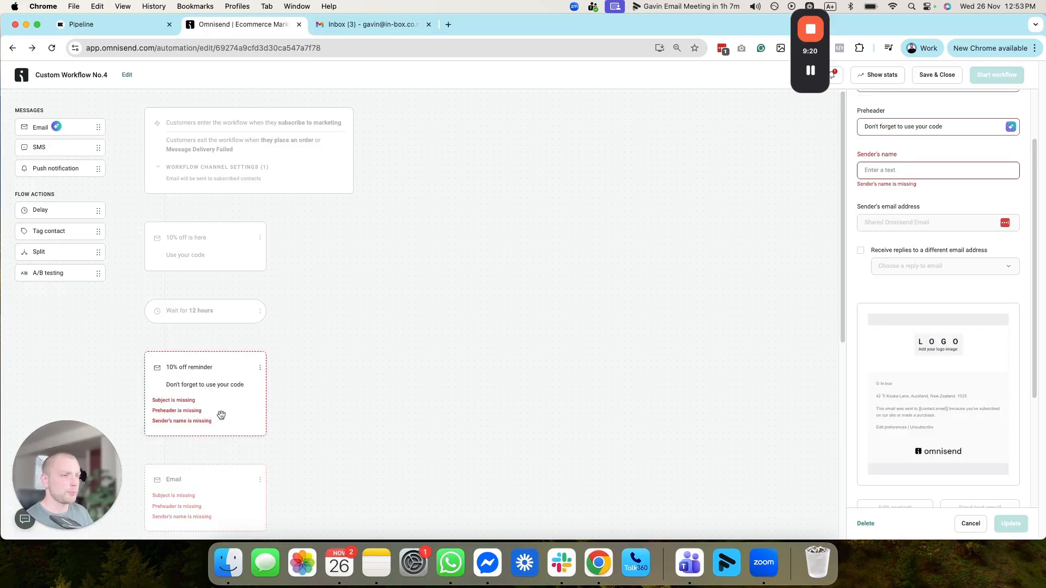
left_click(917, 173)
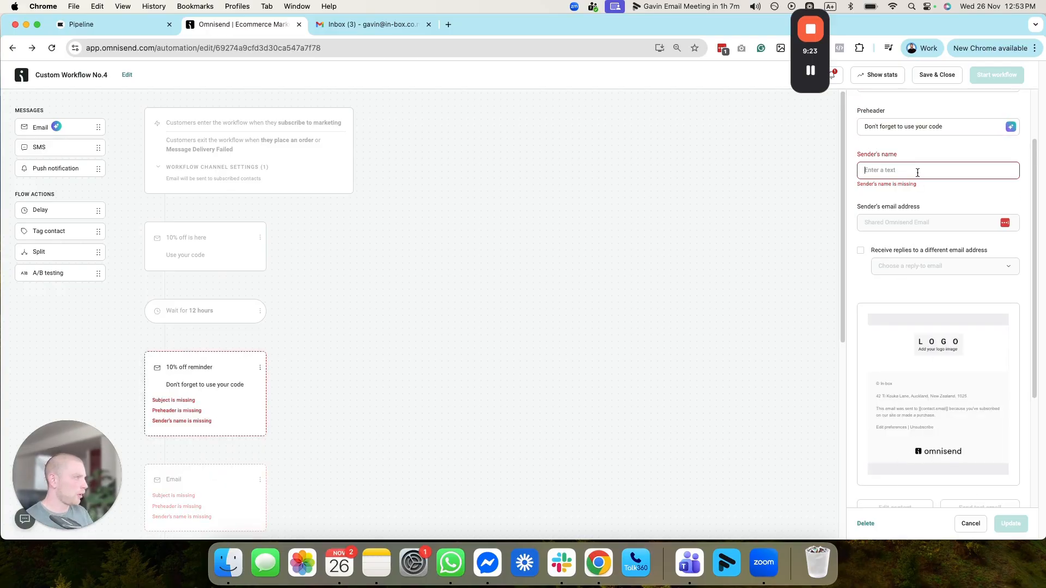
type("test")
left_click(1009, 527)
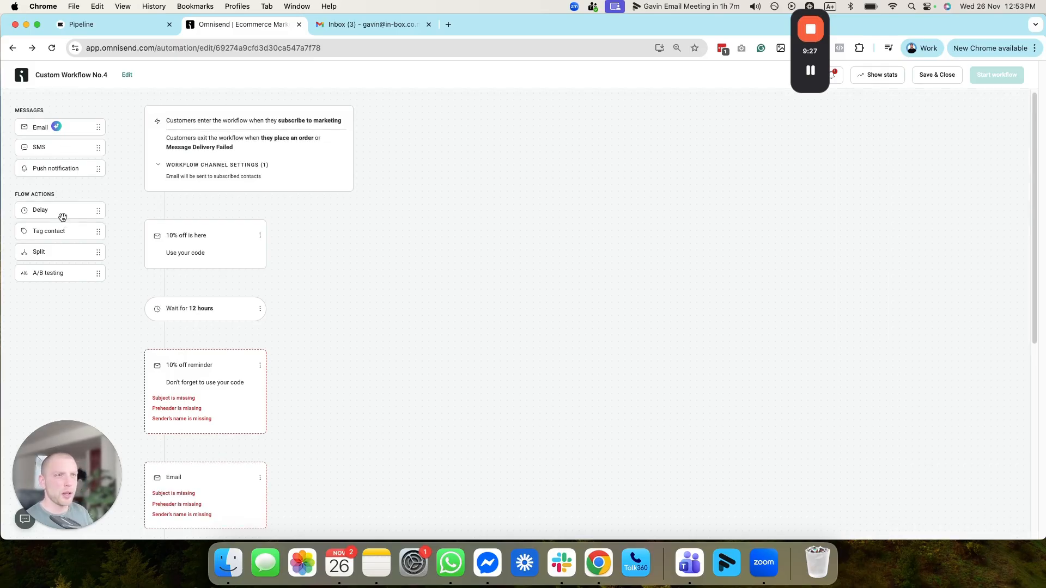
Step: Add a 1-day delay between the second and third emails and save it
left_click_drag(62, 213, 252, 444)
scroll(363, 394, "down", 4)
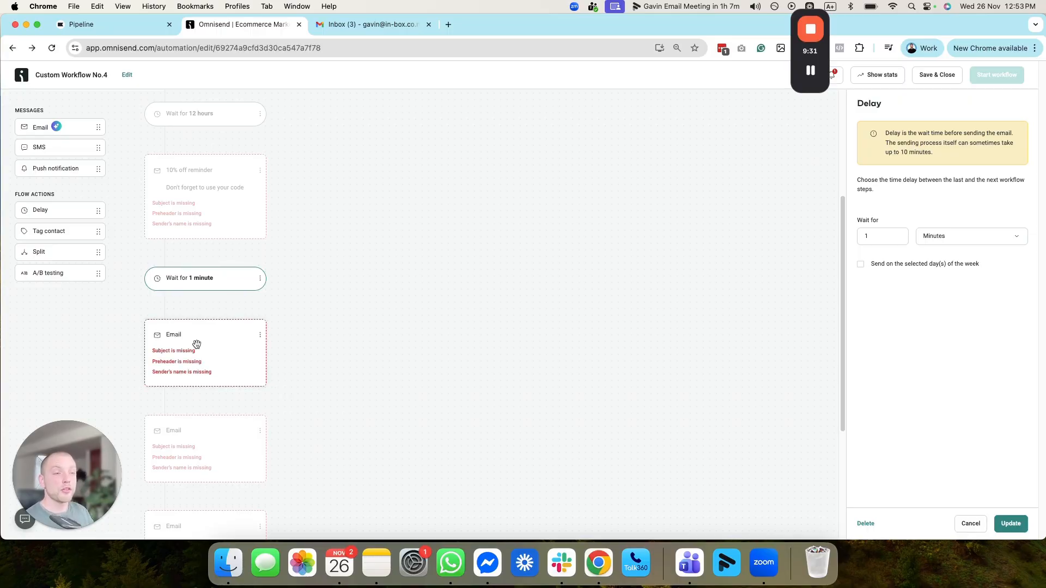
scroll(199, 344, "up", 2)
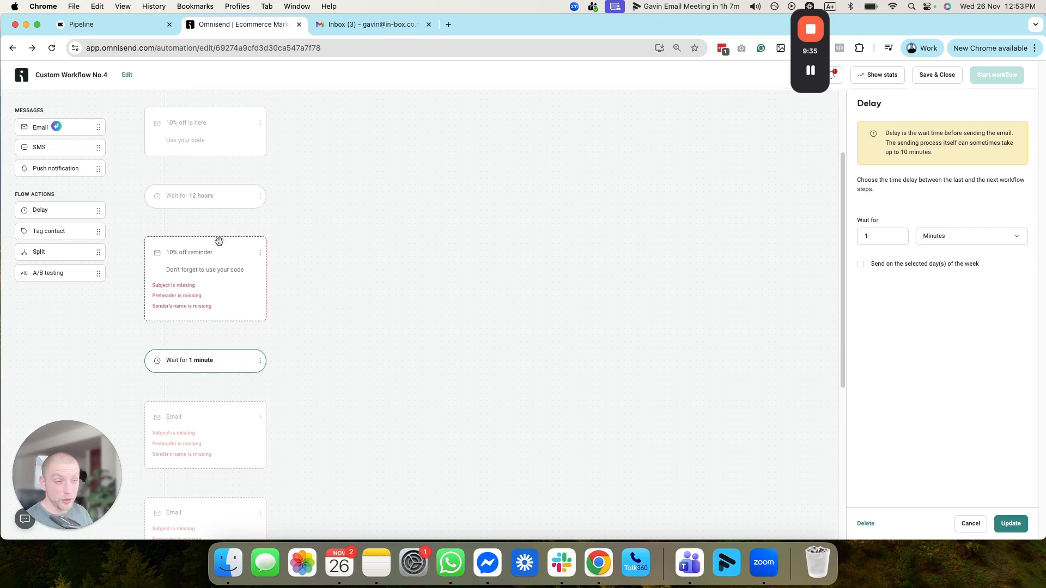
scroll(286, 368, "down", 1)
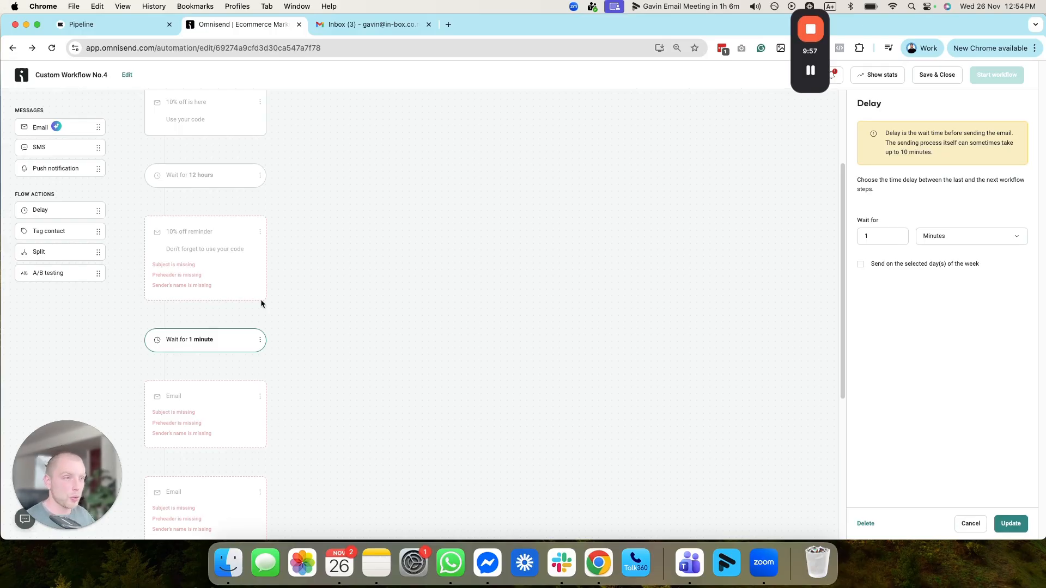
left_click(887, 237)
left_click(1010, 238)
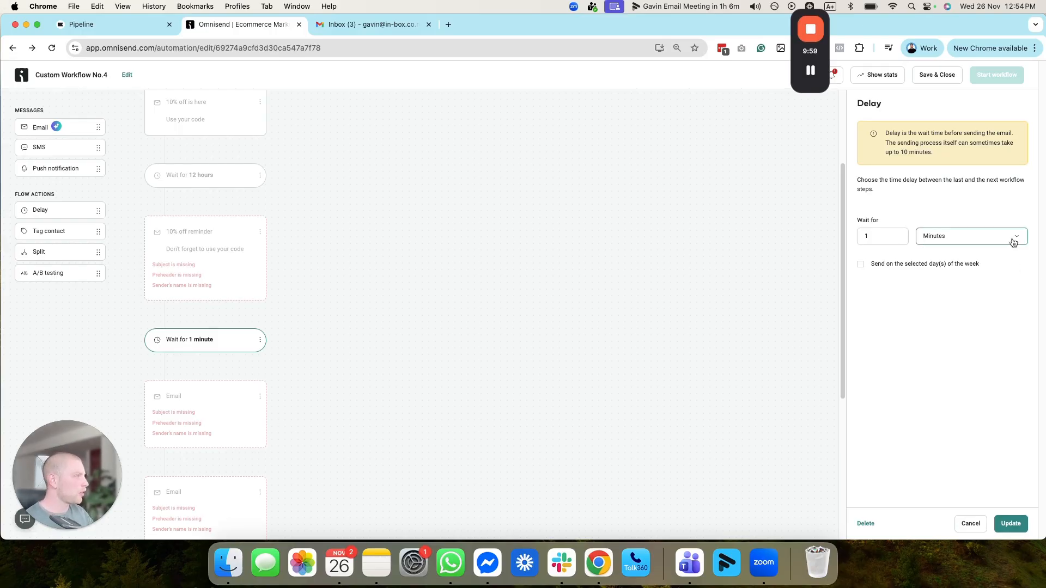
left_click(958, 301)
left_click(1007, 526)
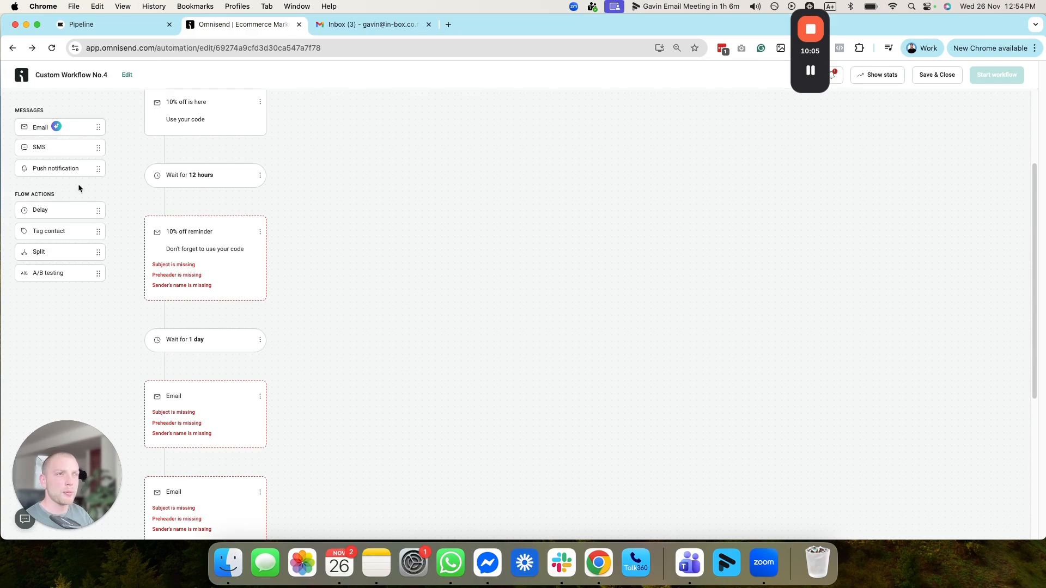
Step: Add a 1-day delay between the third and fourth emails and save it
left_click_drag(70, 210, 246, 378)
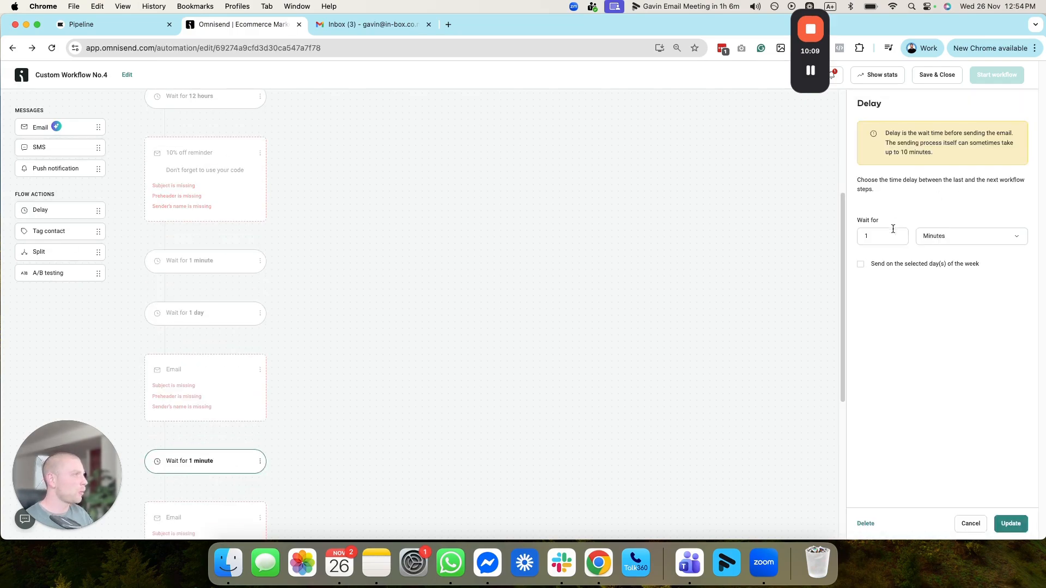
left_click(972, 237)
left_click(943, 303)
left_click(1010, 523)
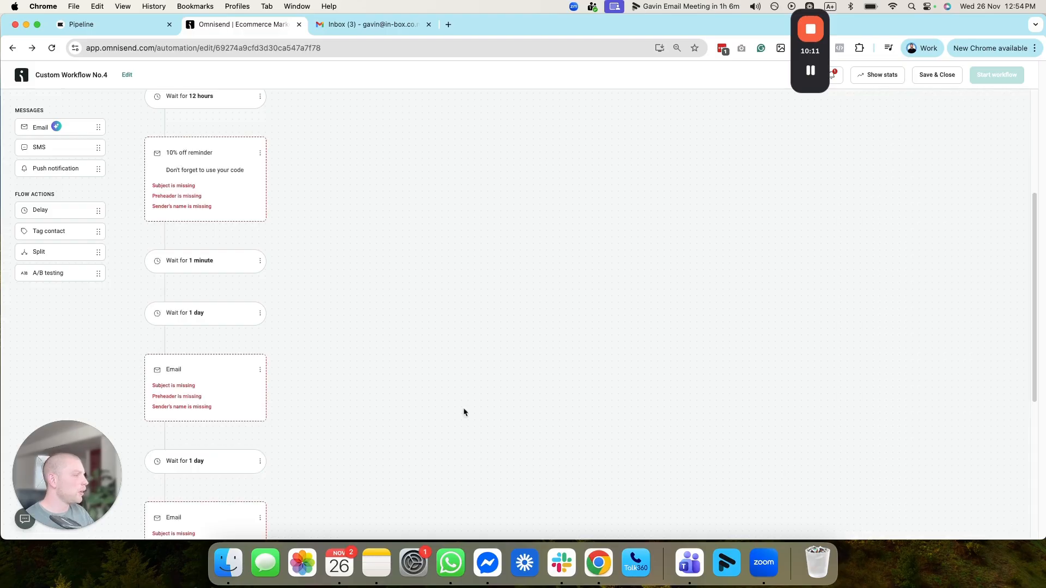
Step: Delete the extra 1-minute delay that follows the second email
scroll(201, 408, "down", 2)
scroll(211, 354, "up", 2)
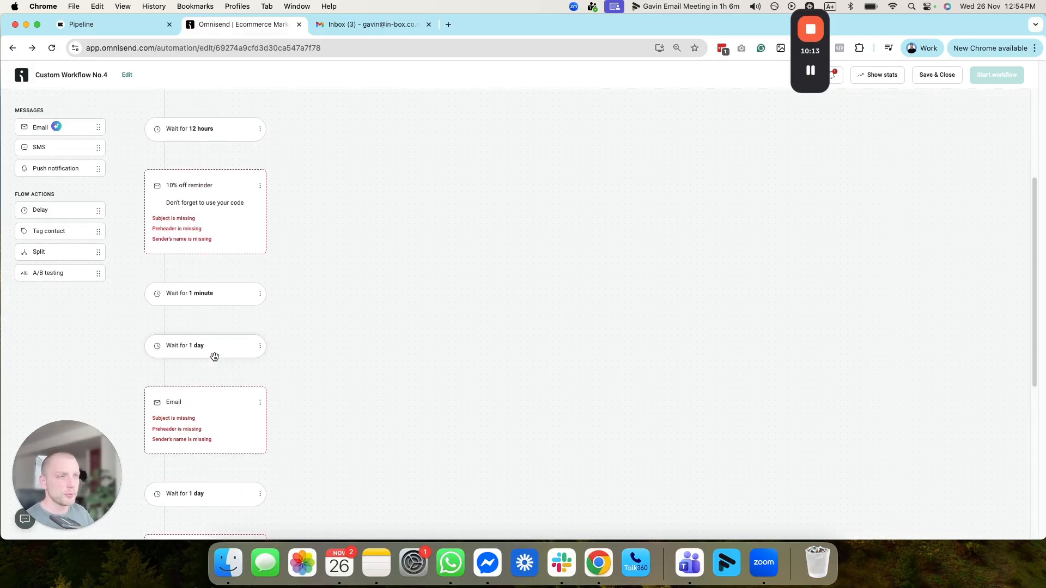
left_click(260, 294)
left_click(247, 312)
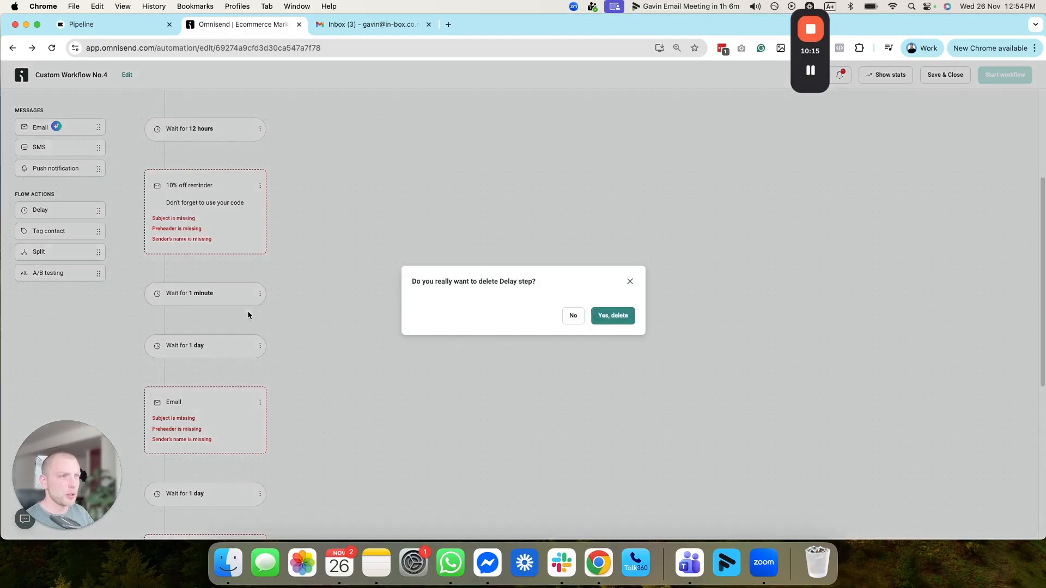
left_click(613, 316)
scroll(196, 289, "up", 3)
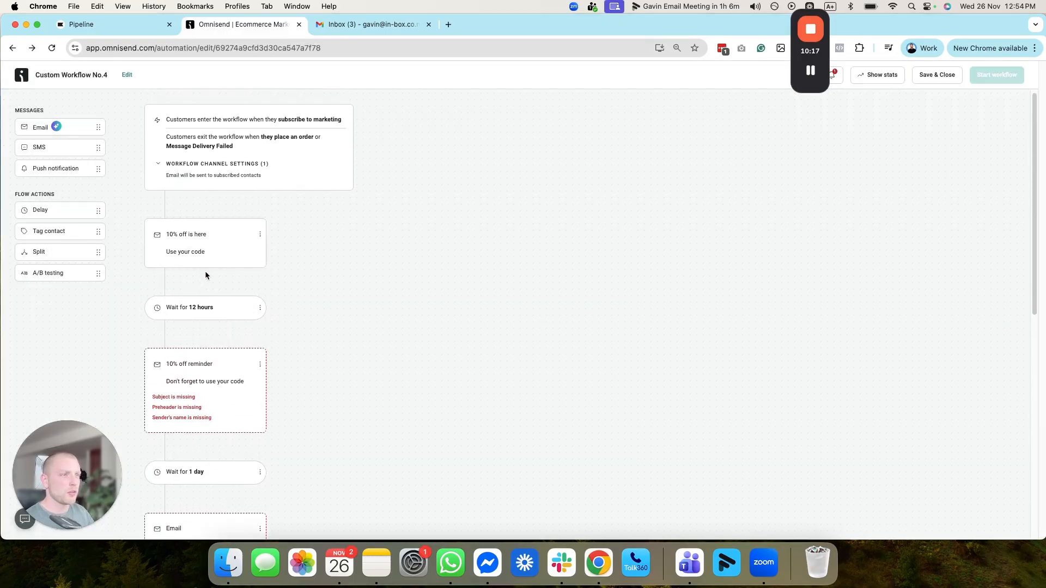
Step: Duplicate the 1-day delay after the third email and place the copy between the fourth and fifth emails
scroll(198, 341, "down", 3)
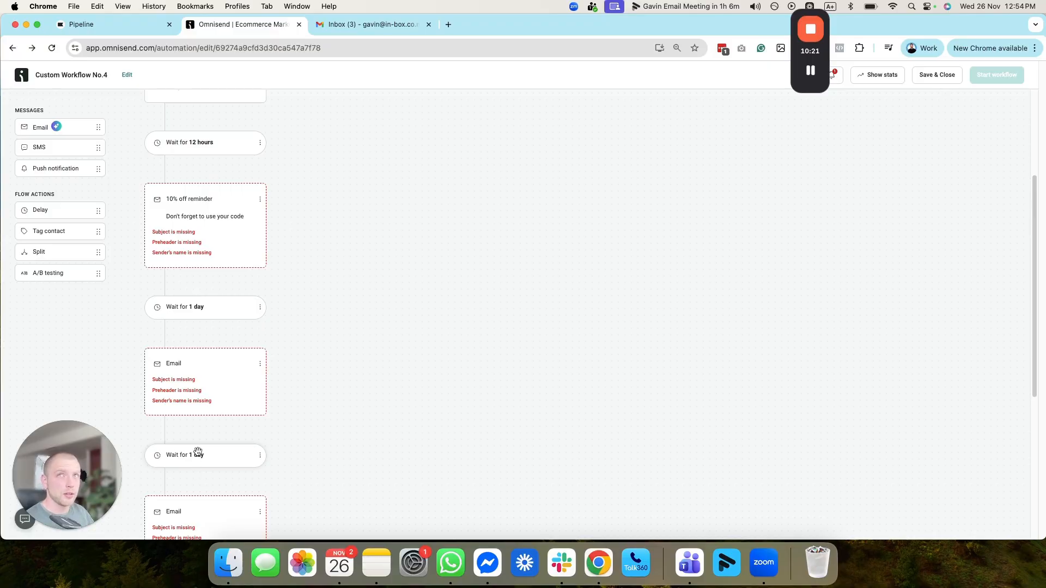
scroll(218, 441, "down", 1)
scroll(225, 436, "down", 3)
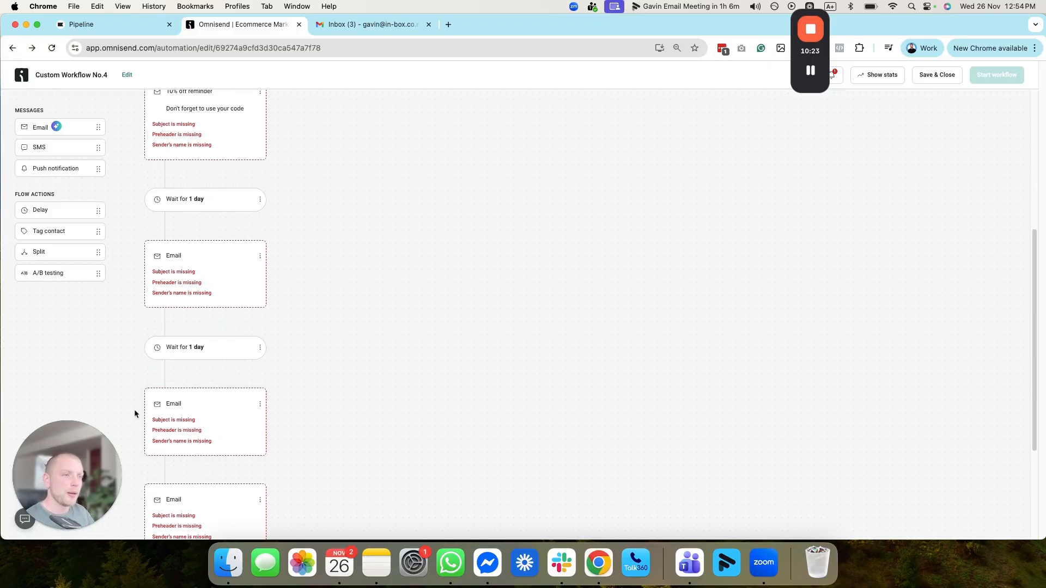
left_click(219, 418)
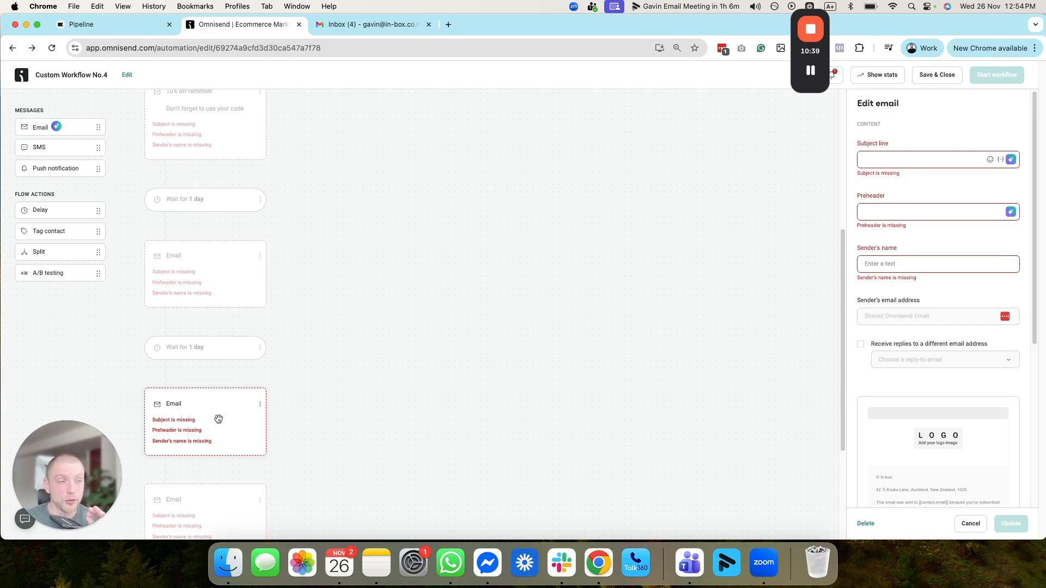
scroll(256, 198, "down", 3)
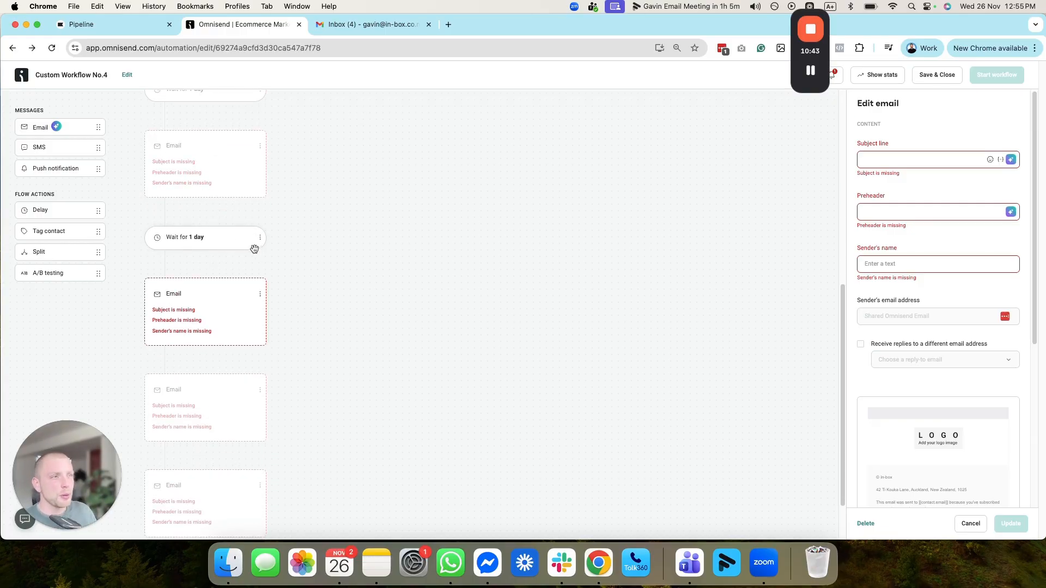
left_click(260, 238)
left_click(425, 267)
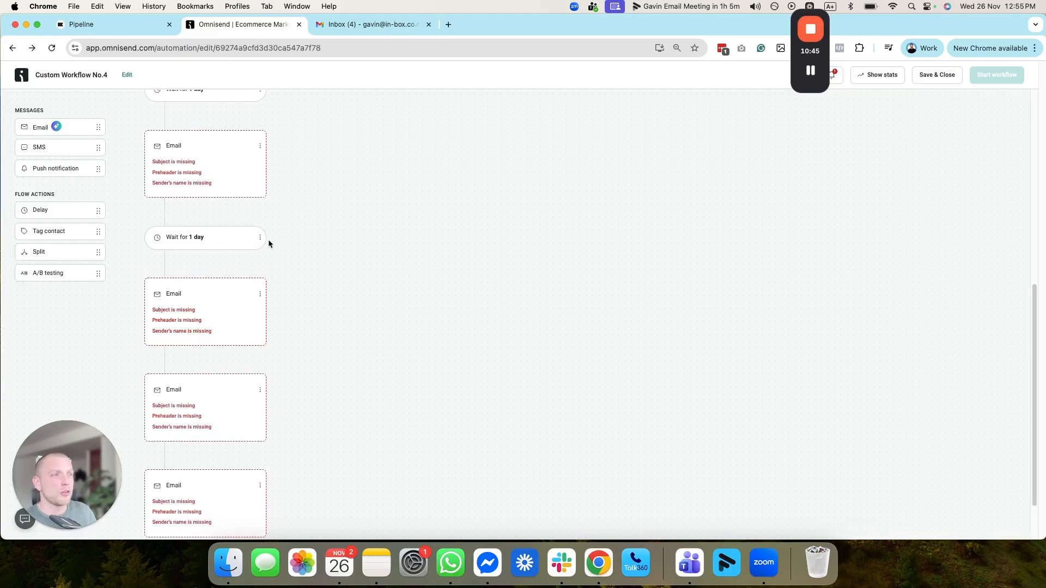
left_click(260, 237)
left_click(246, 273)
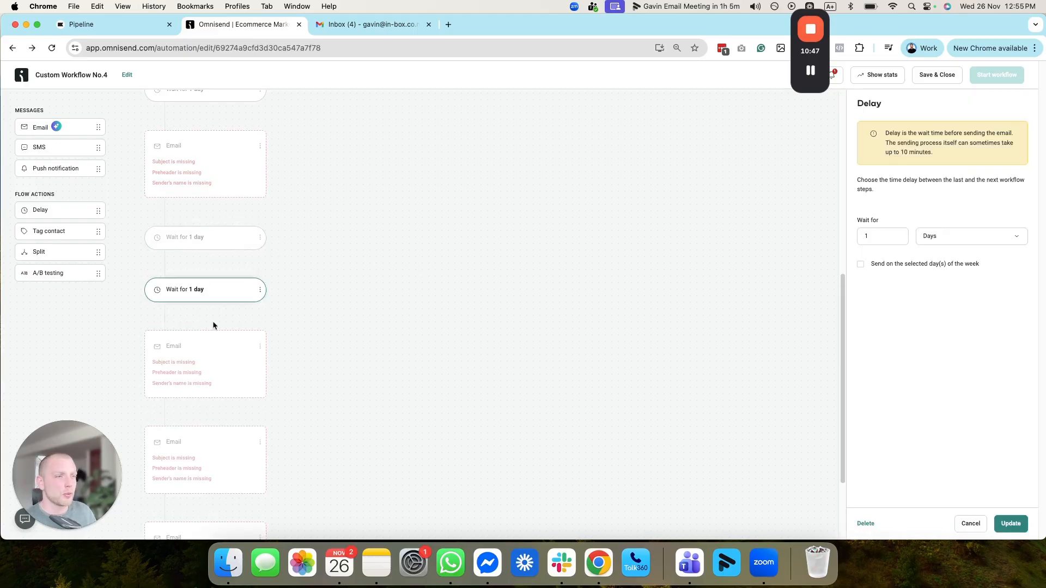
left_click(201, 355)
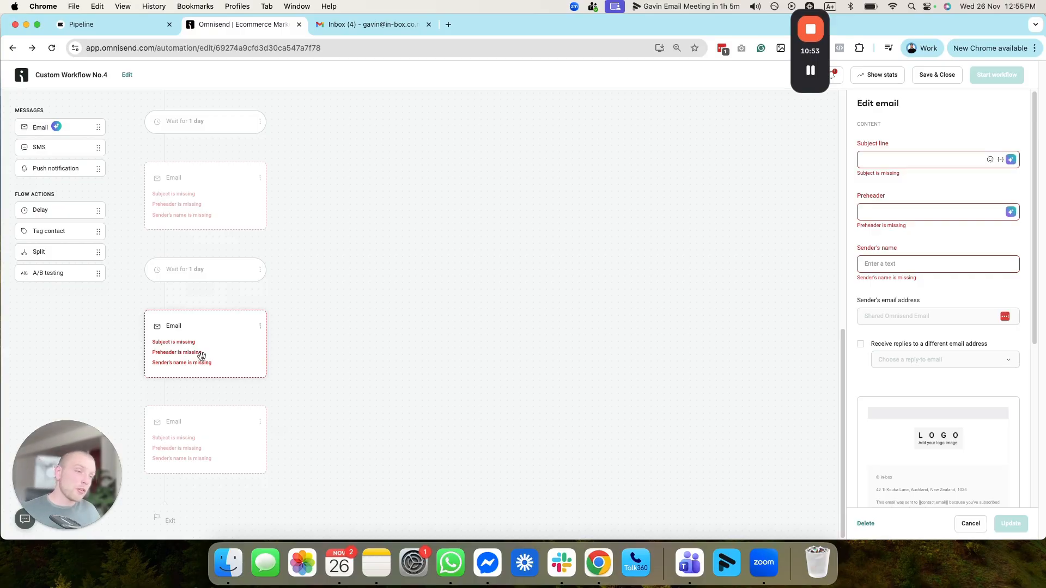
Step: Duplicate the delay after the fourth email and move the copy between the fifth and sixth emails
left_click(260, 270)
left_click(233, 303)
left_click_drag(213, 320, 213, 444)
scroll(206, 414, "down", 1)
left_click(212, 399)
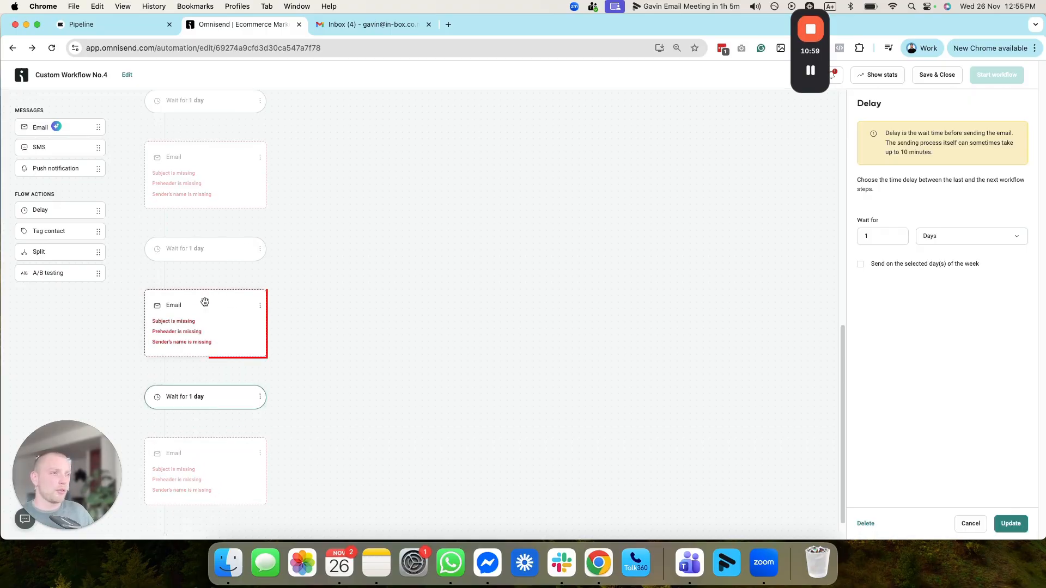
Step: Set the delay before the last email to 3 days and save it
left_click(866, 233)
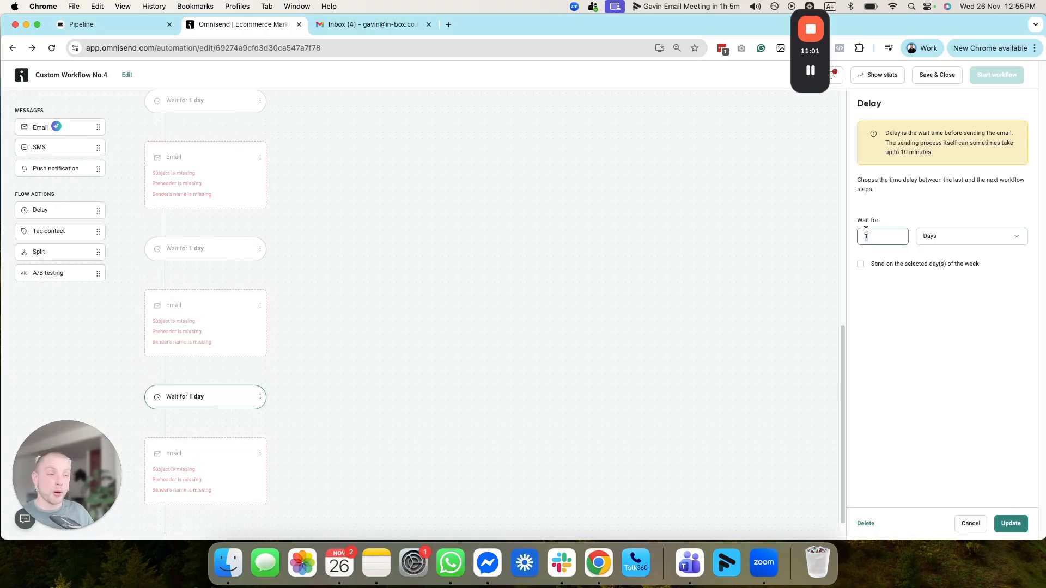
type("3")
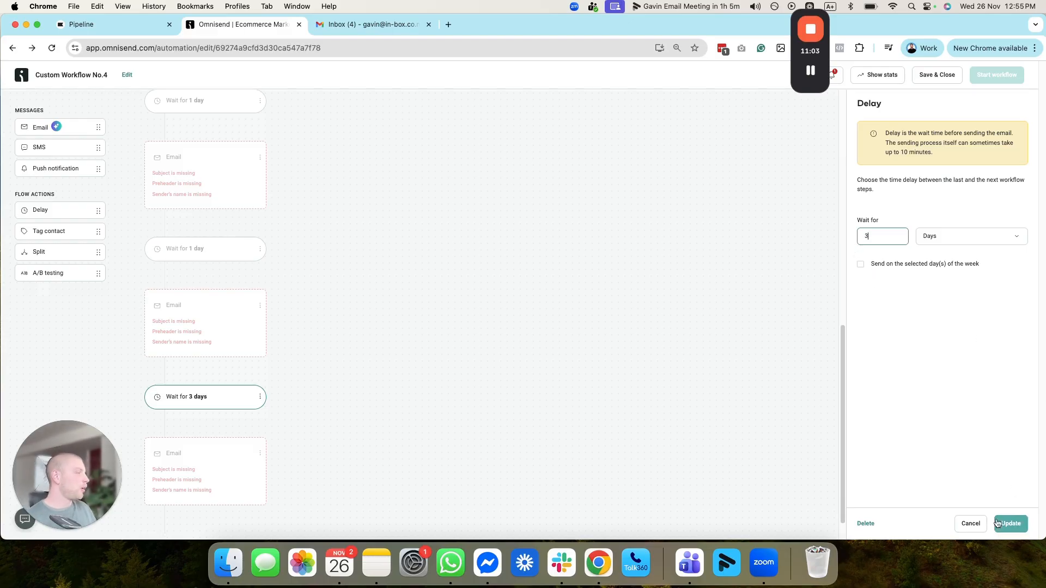
left_click(1010, 524)
scroll(193, 315, "up", 5)
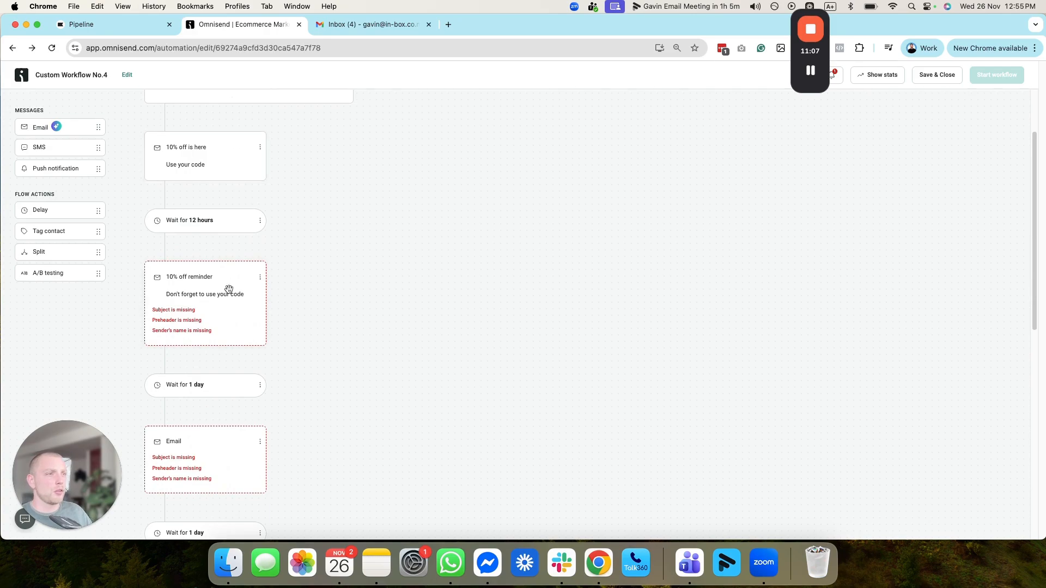
scroll(229, 290, "down", 5)
scroll(195, 432, "down", 4)
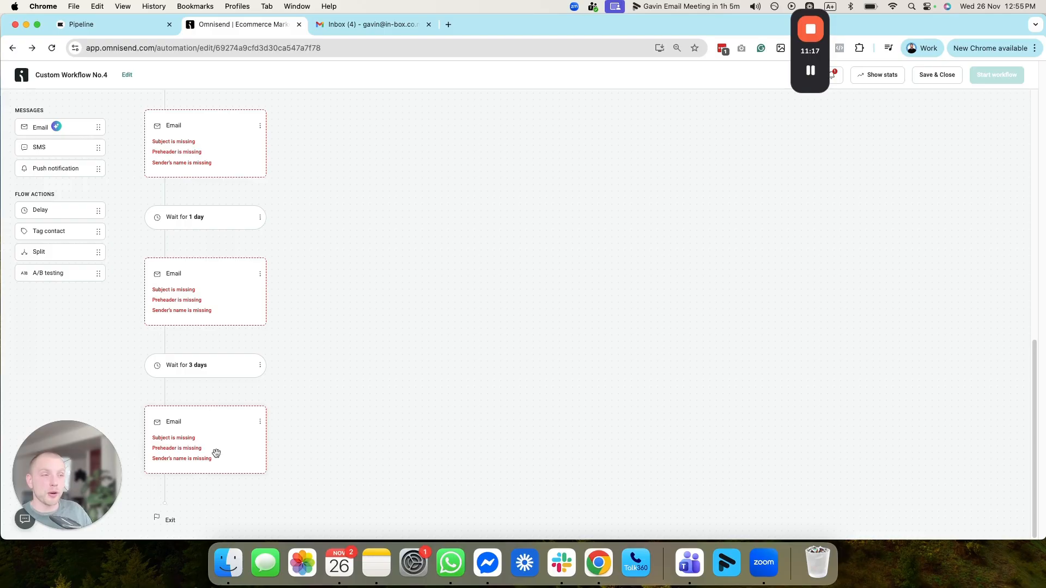
left_click_drag(86, 476, 490, 408)
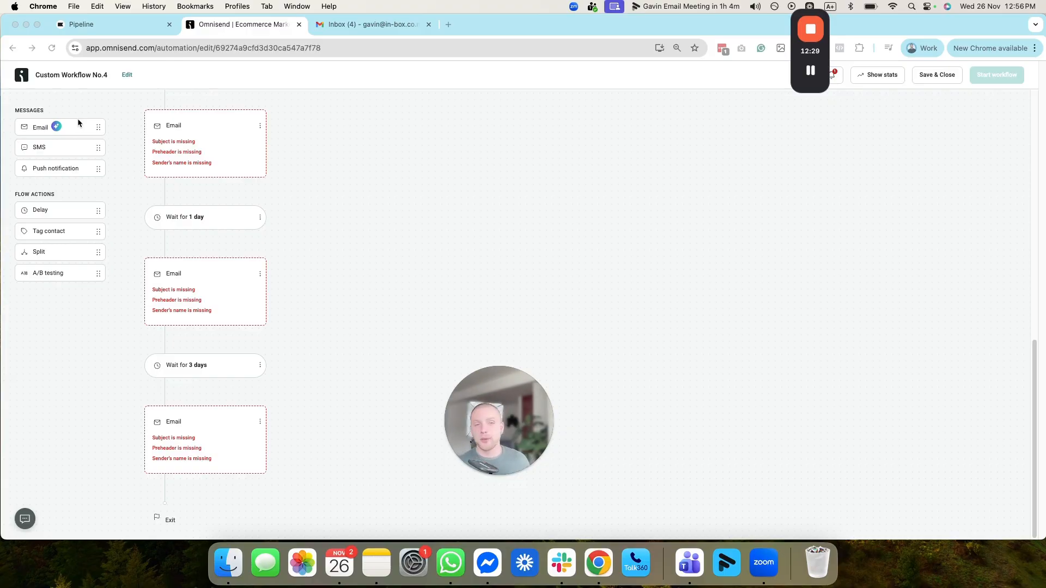
left_click(497, 475)
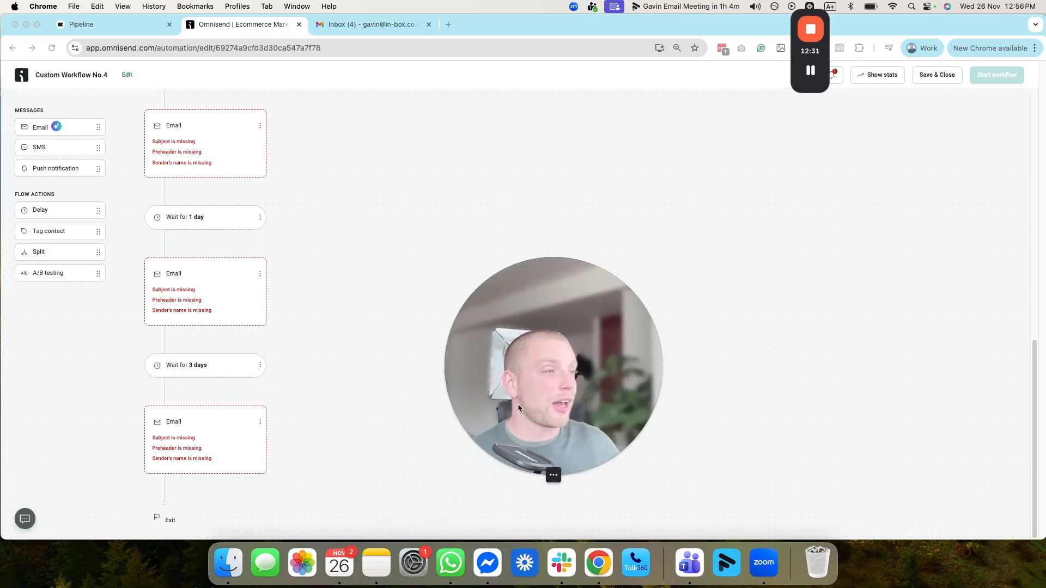
left_click_drag(489, 430, 467, 400)
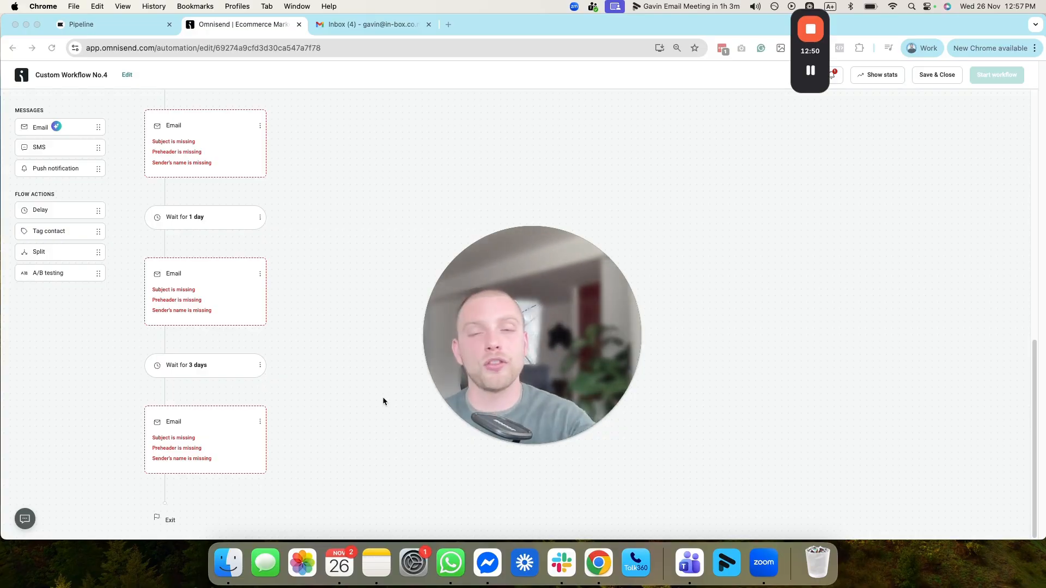
mouse_move(811, 31)
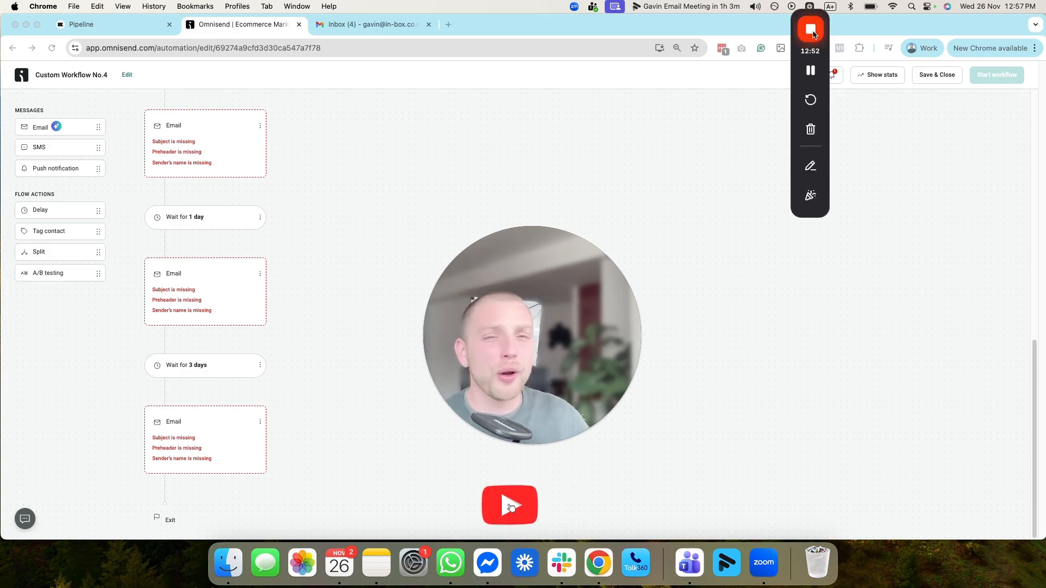